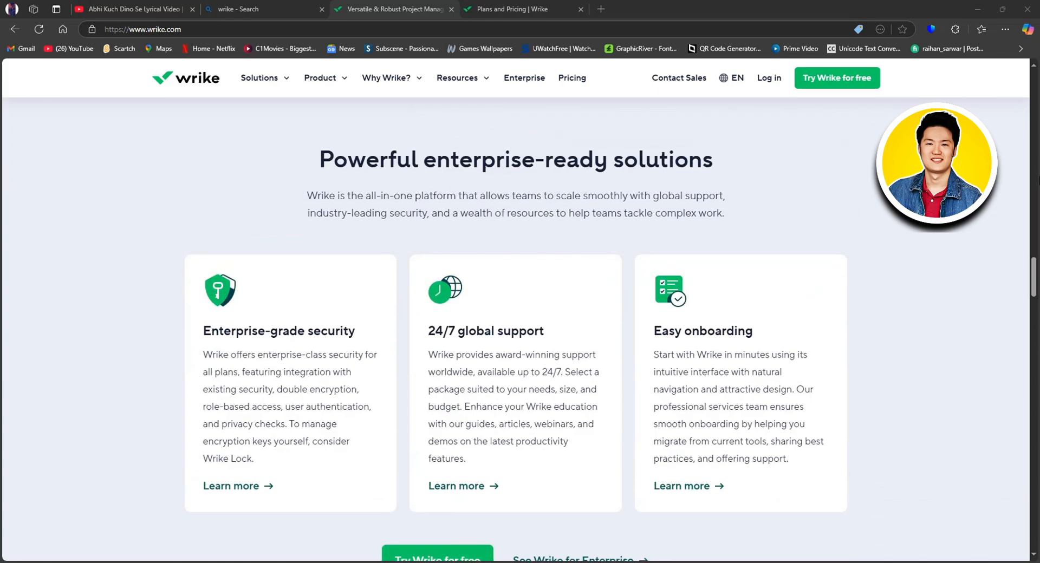
Step: Look over the enterprise-ready solutions and team sections of the Wrike homepage and the plans on the Plans and Pricing page
scroll(515, 330, down, 5)
scroll(516, 330, down, 10)
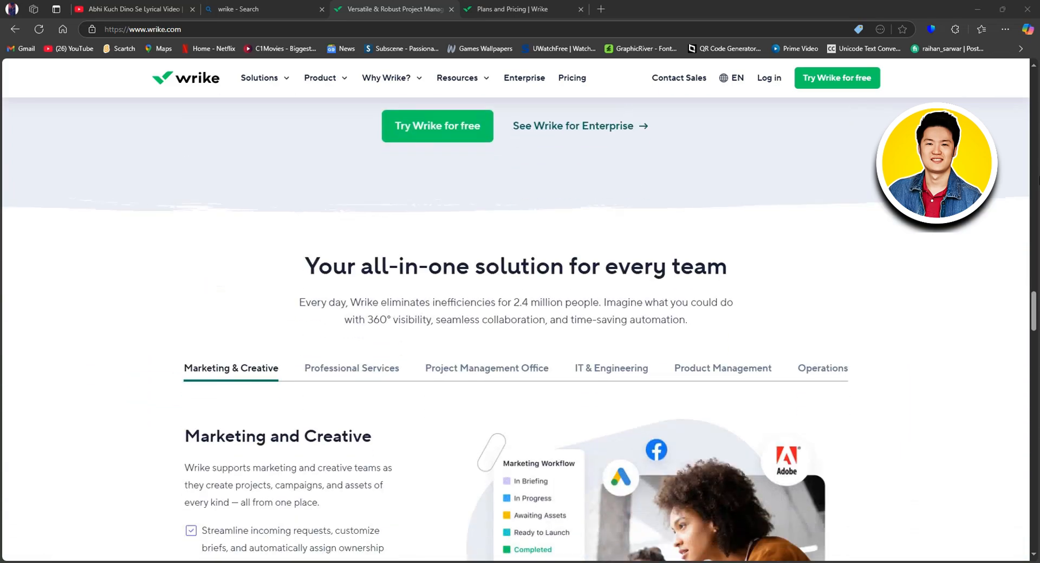
scroll(515, 329, up, 7)
scroll(515, 329, up, 15)
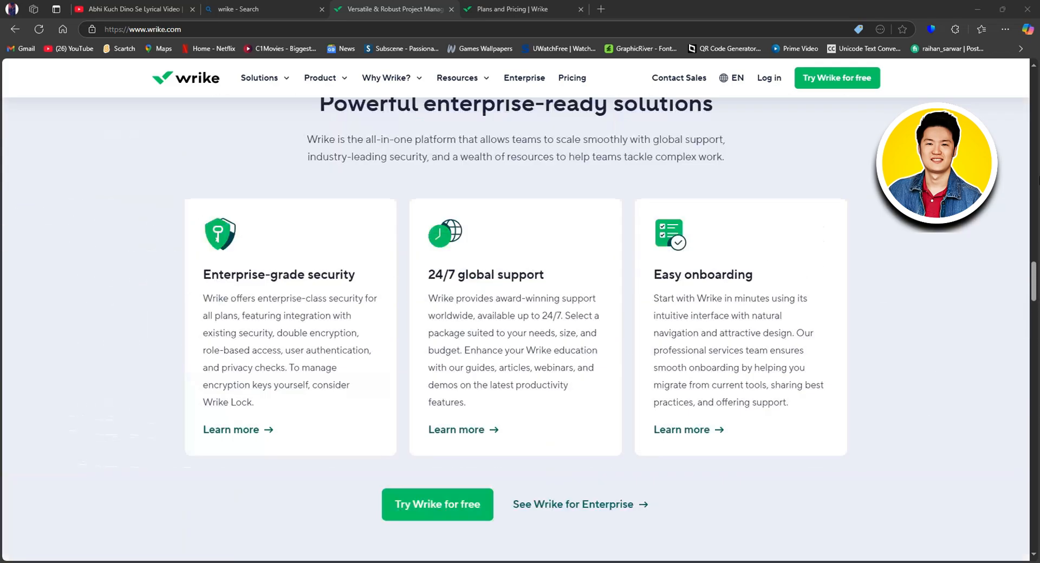
drag(1034, 241, 1030, 74)
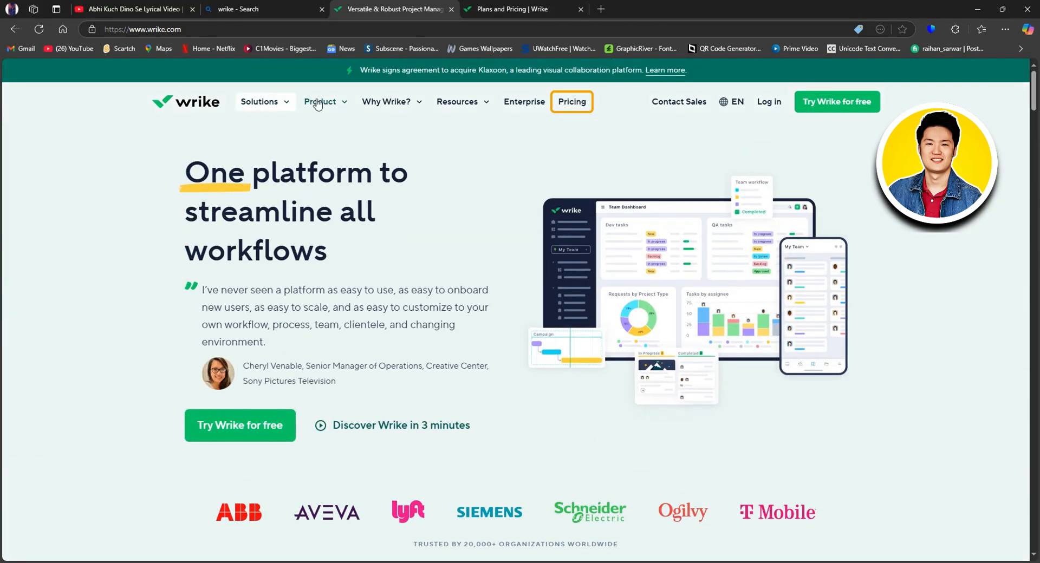
click(513, 9)
scroll(673, 181, down, 3)
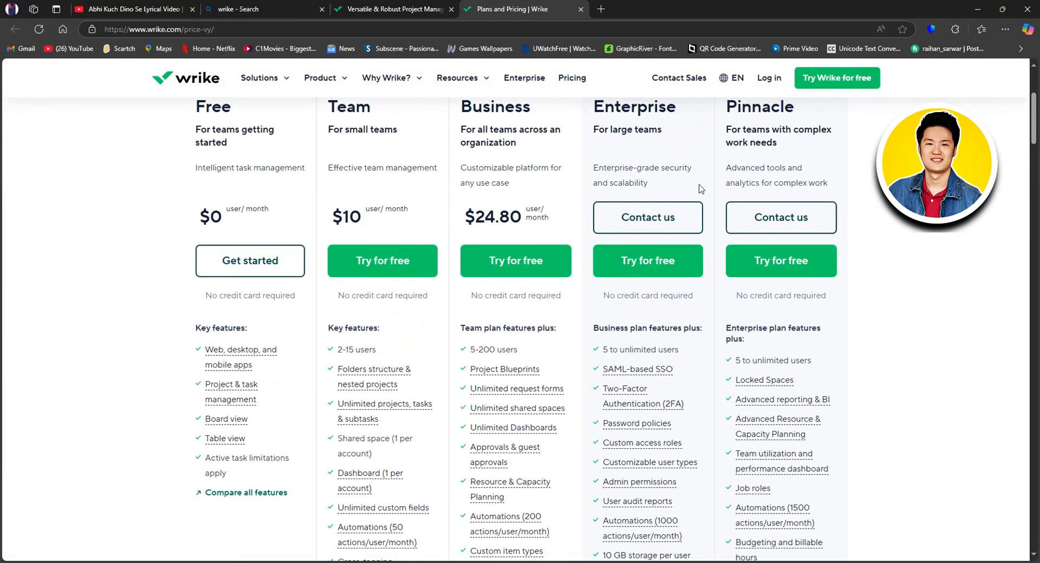
scroll(722, 191, up, 1)
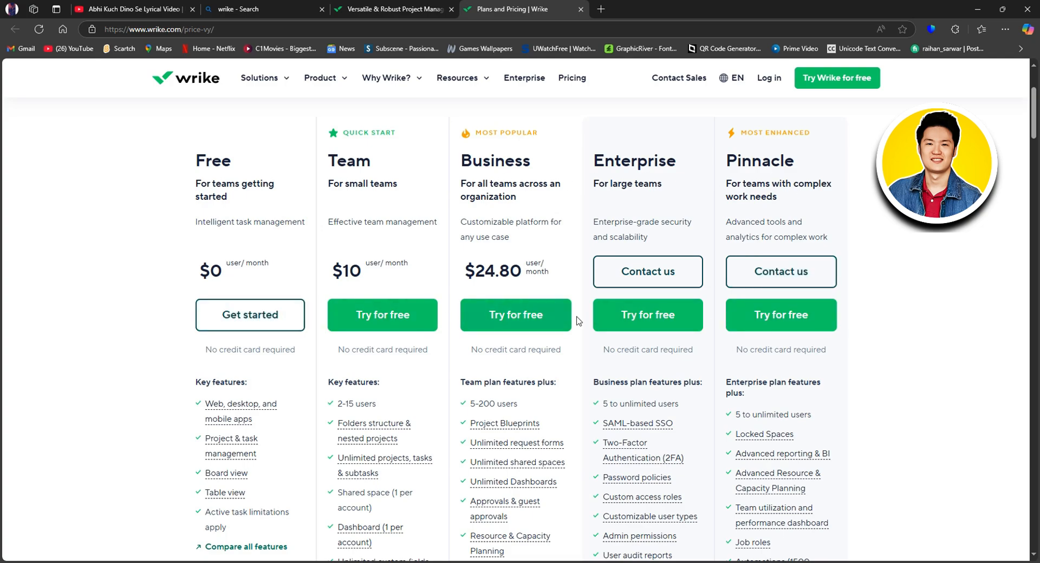
scroll(1033, 313, up, 4)
Step: Return to the Wrike homepage and sign up for the free trial with the account e-mail address
click(390, 9)
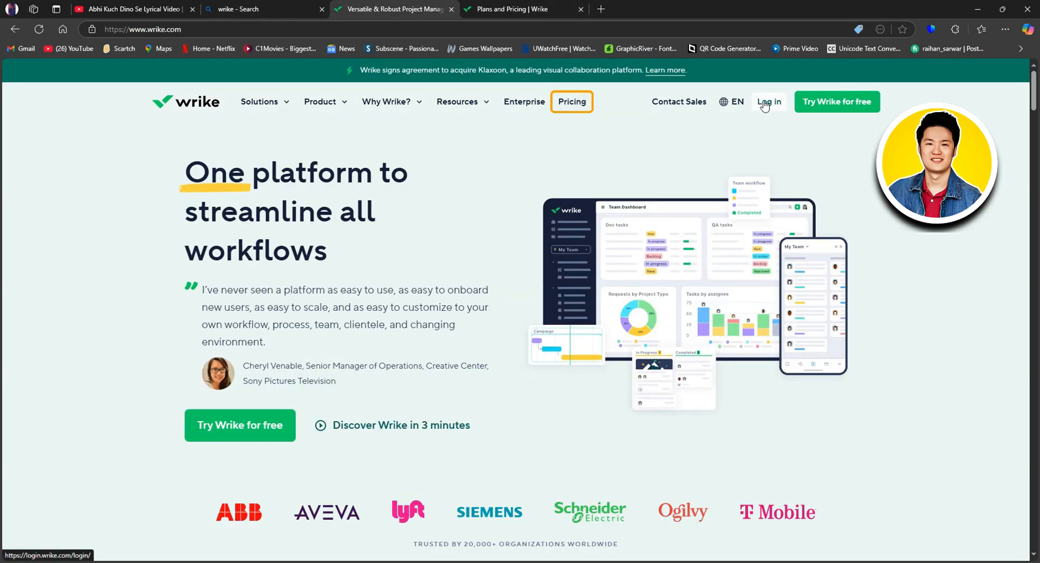
click(849, 103)
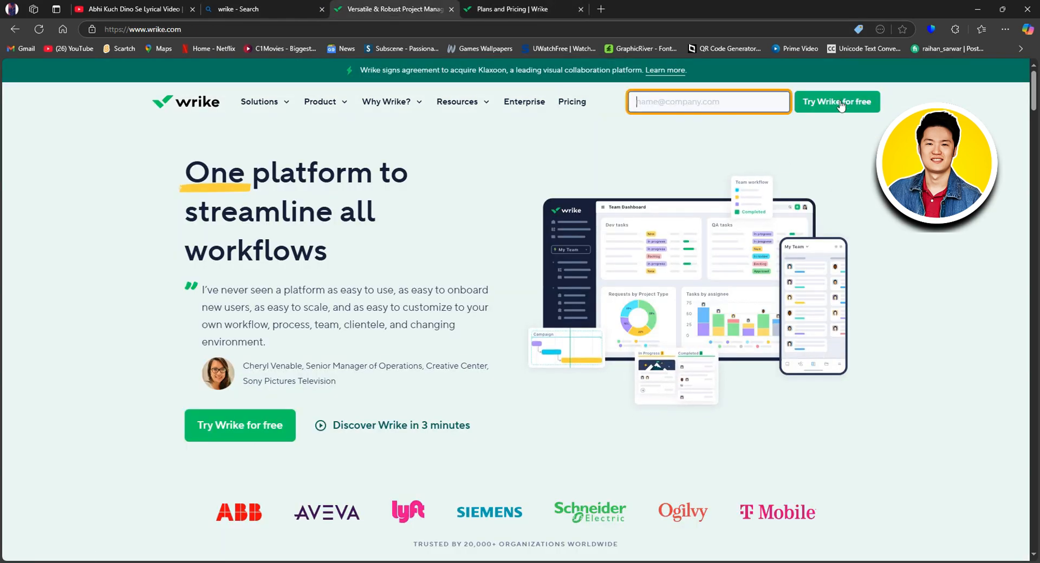
click(681, 103)
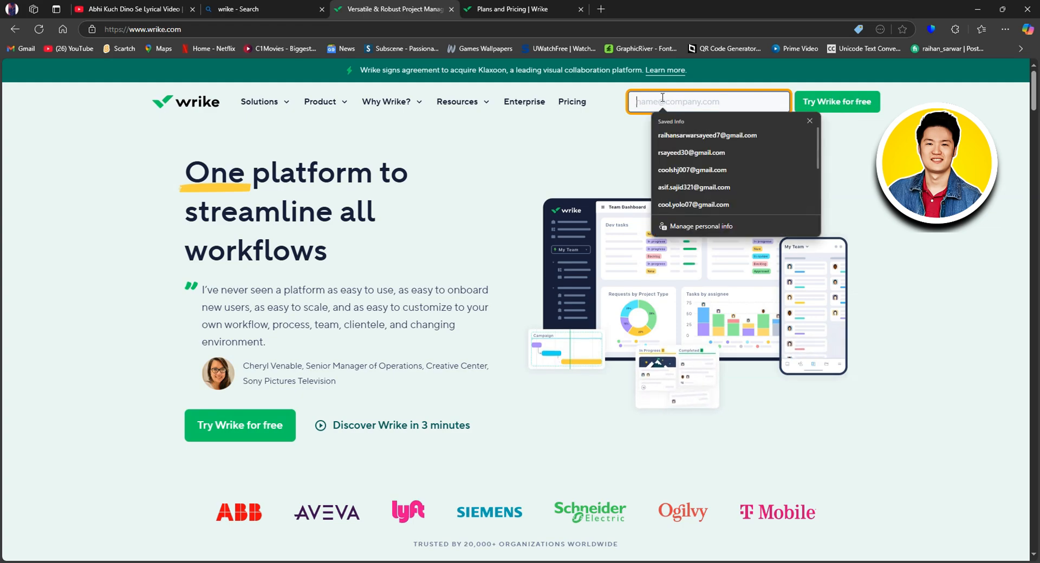
key(Down)
key(Down)
key(Down)
key(Down)
key(Down)
key(Return)
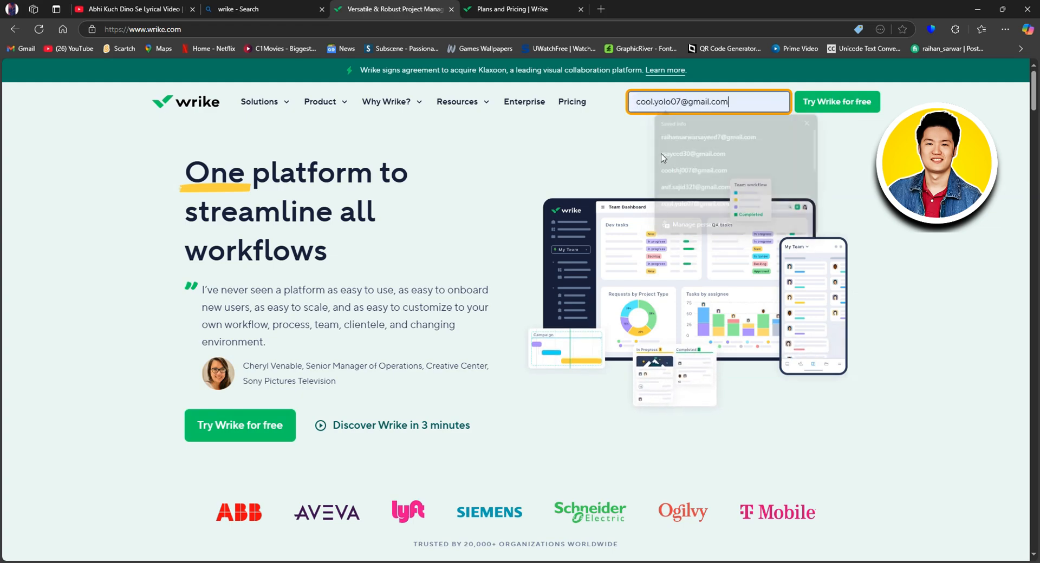
click(798, 108)
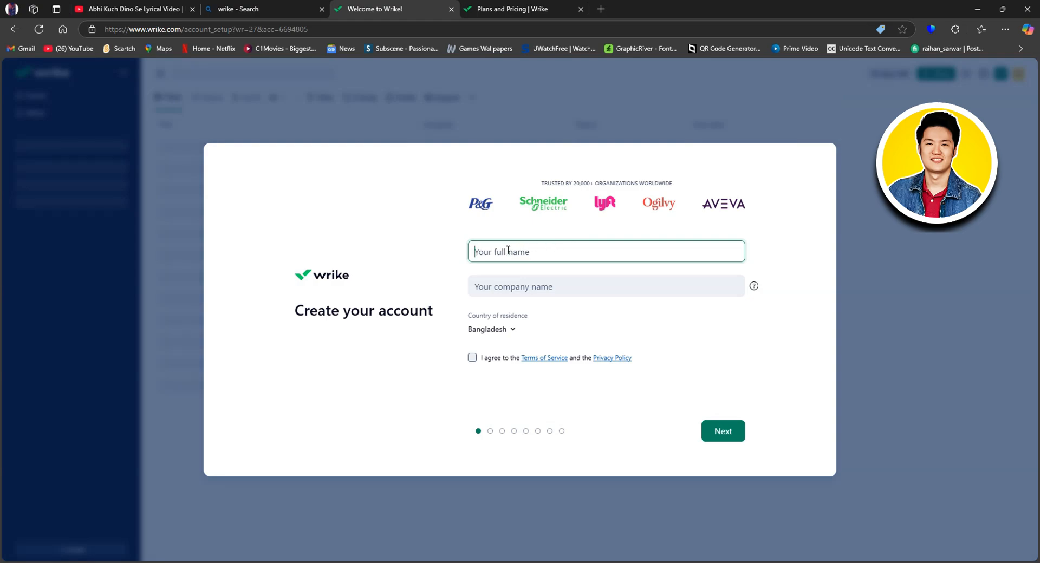
Step: Enter the full name and the company name tech developer, accept the Terms of Service and Privacy Policy, and submit the account details
text(Tutorialist)
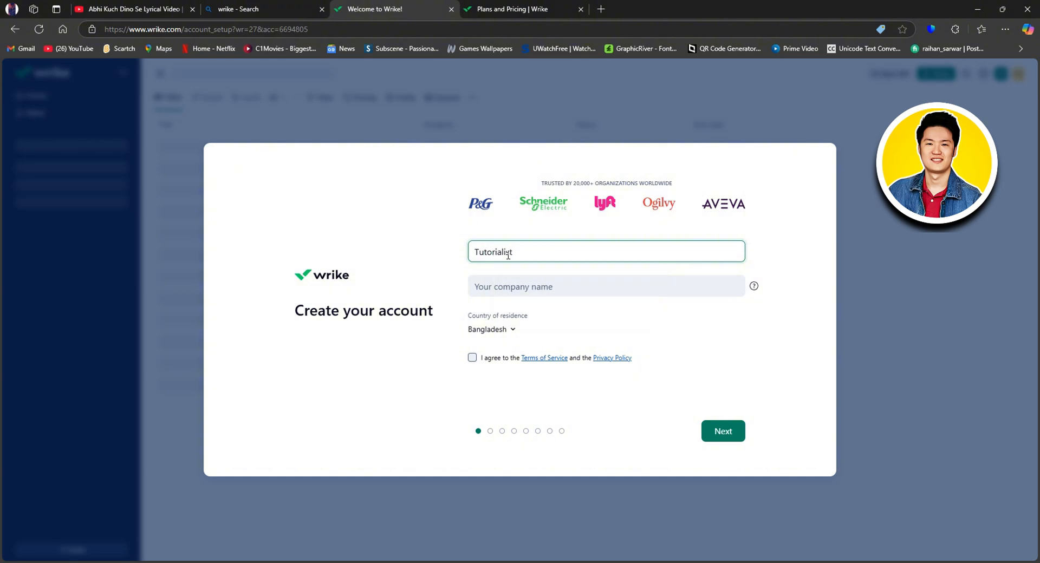
click(570, 286)
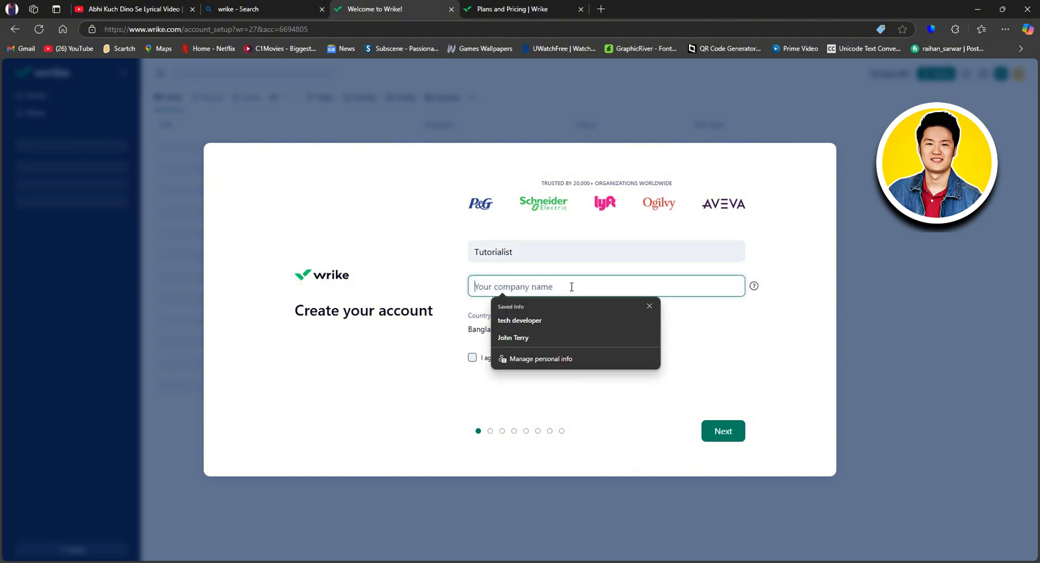
click(539, 321)
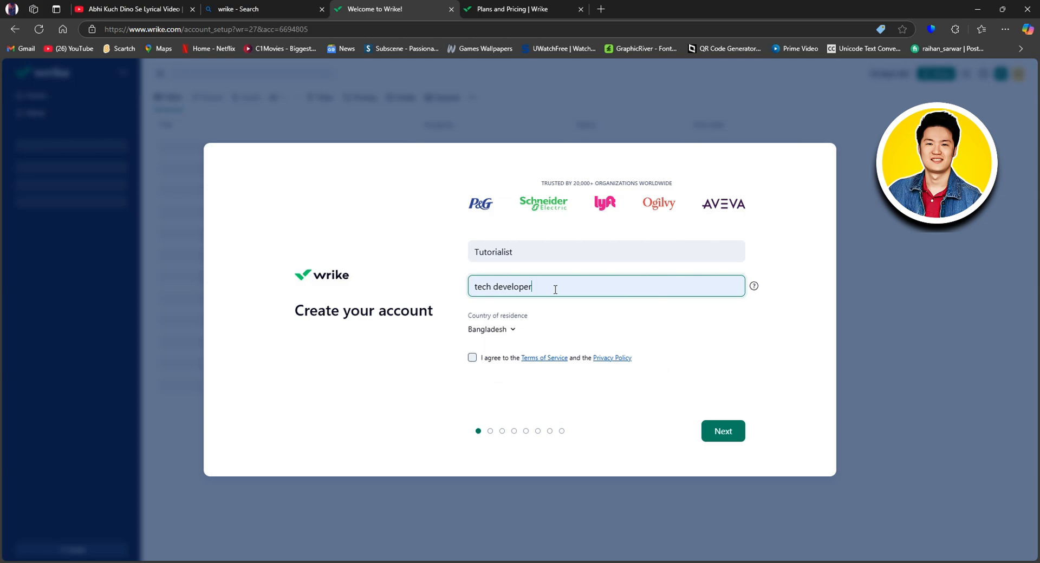
click(472, 358)
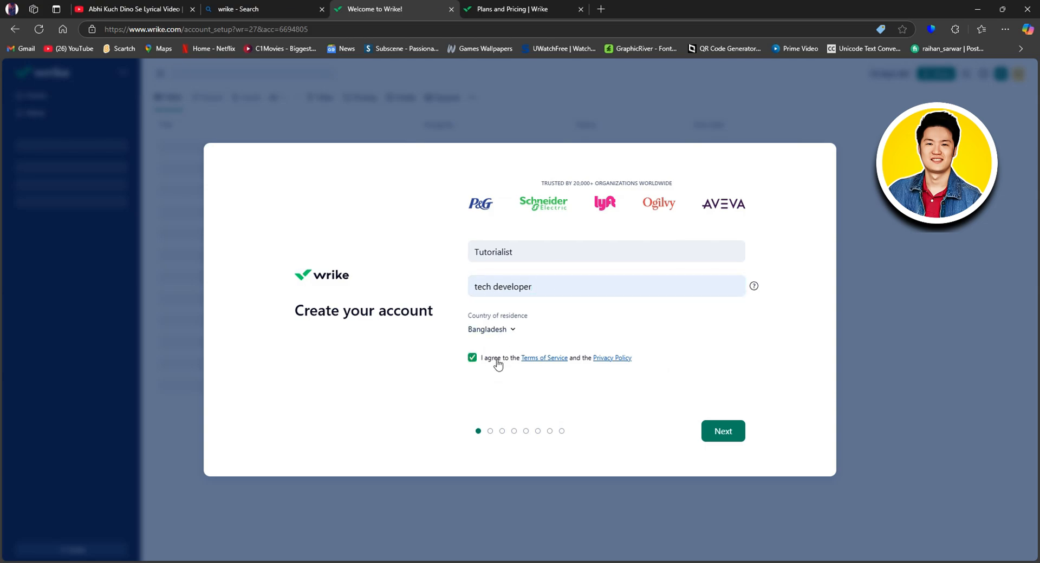
click(724, 430)
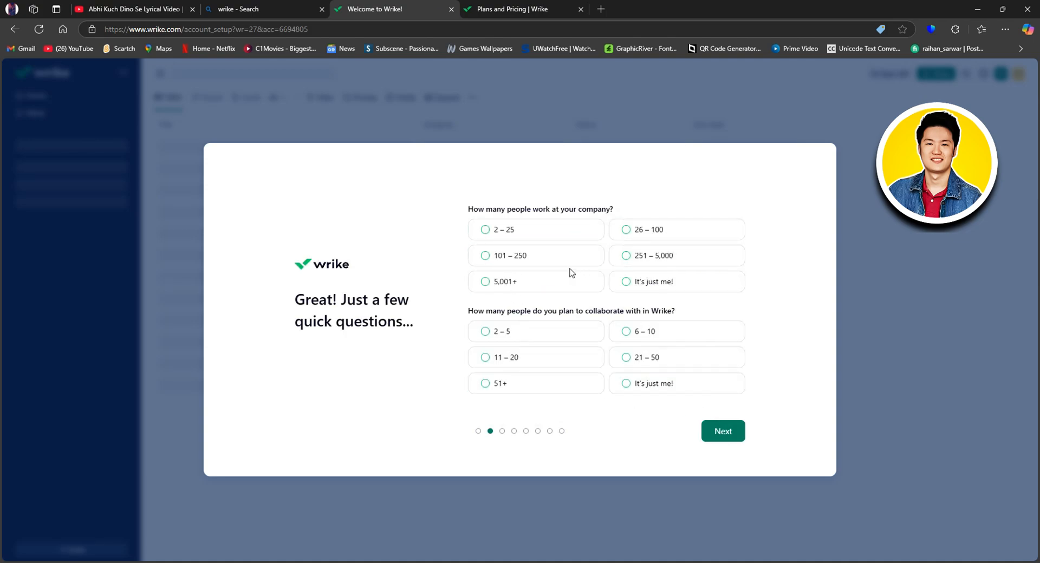
Step: Answer the company size question with 2 – 25 people and the planned collaborators question with 2 – 5, and continue
click(544, 238)
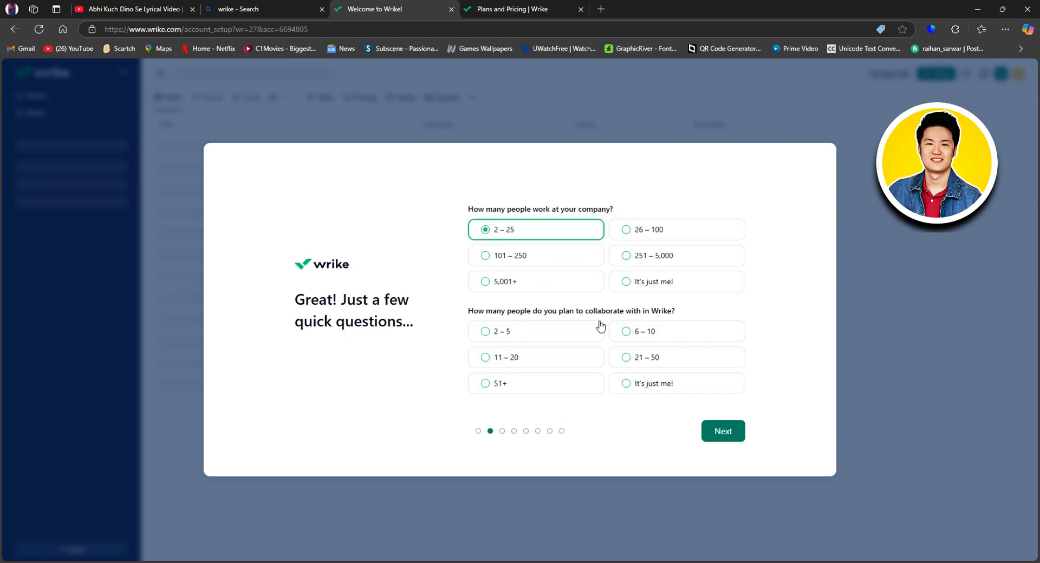
click(537, 338)
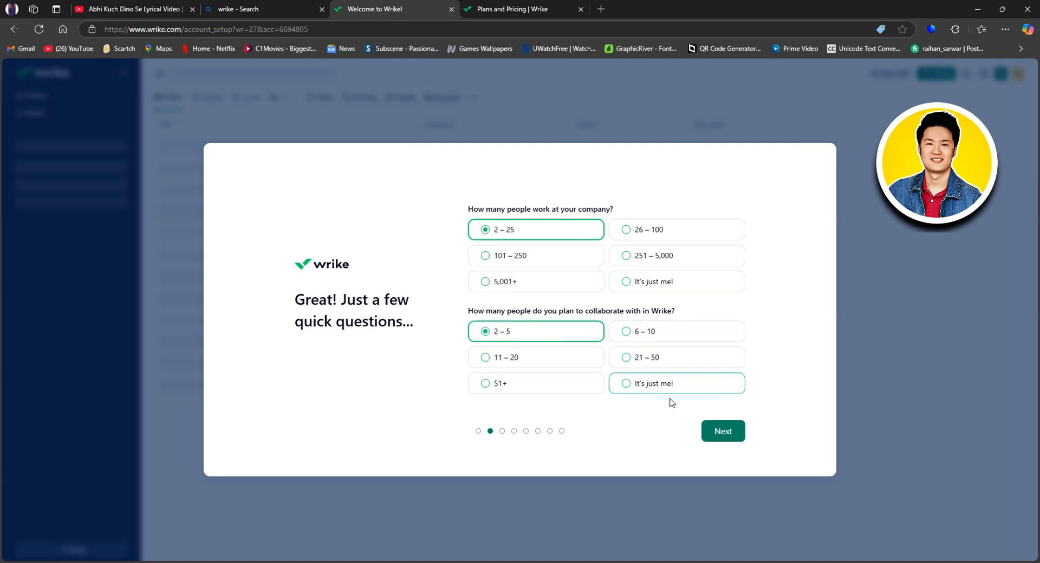
click(729, 434)
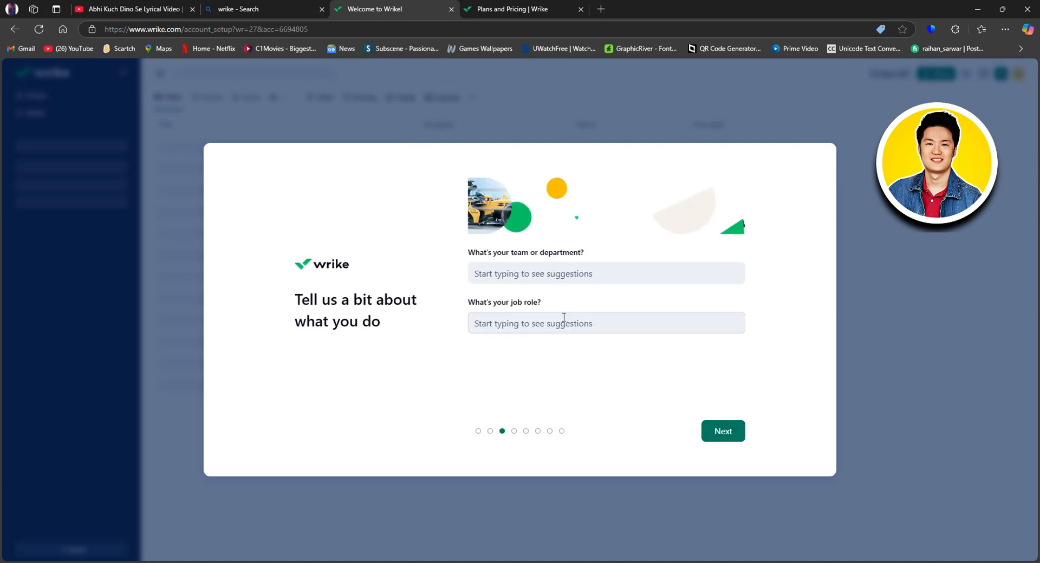
Step: Give Editing as the team or department and choose Intermediate as the experience level with work management tools
click(556, 272)
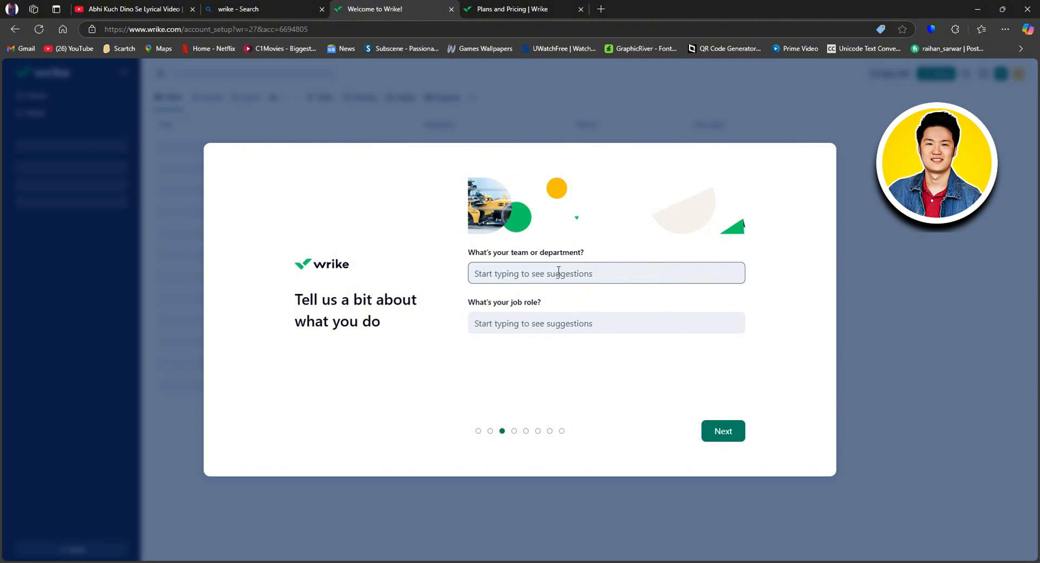
click(558, 272)
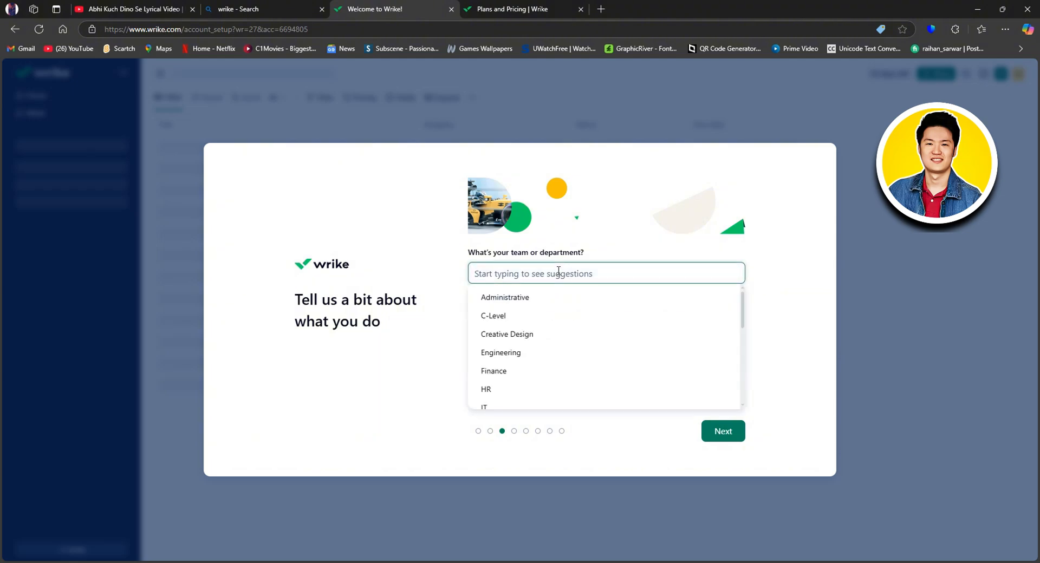
text(Editing)
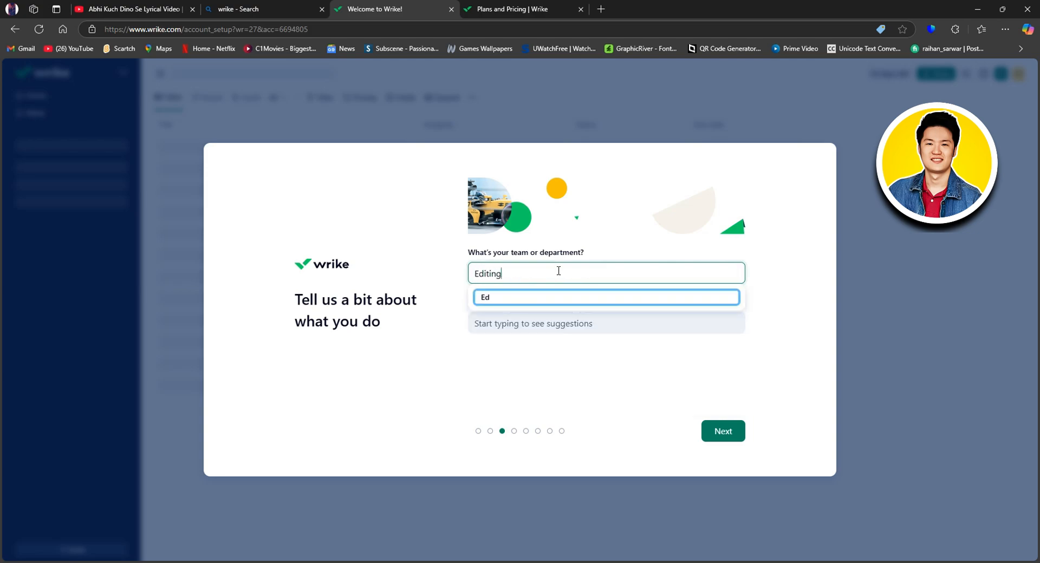
key(Return)
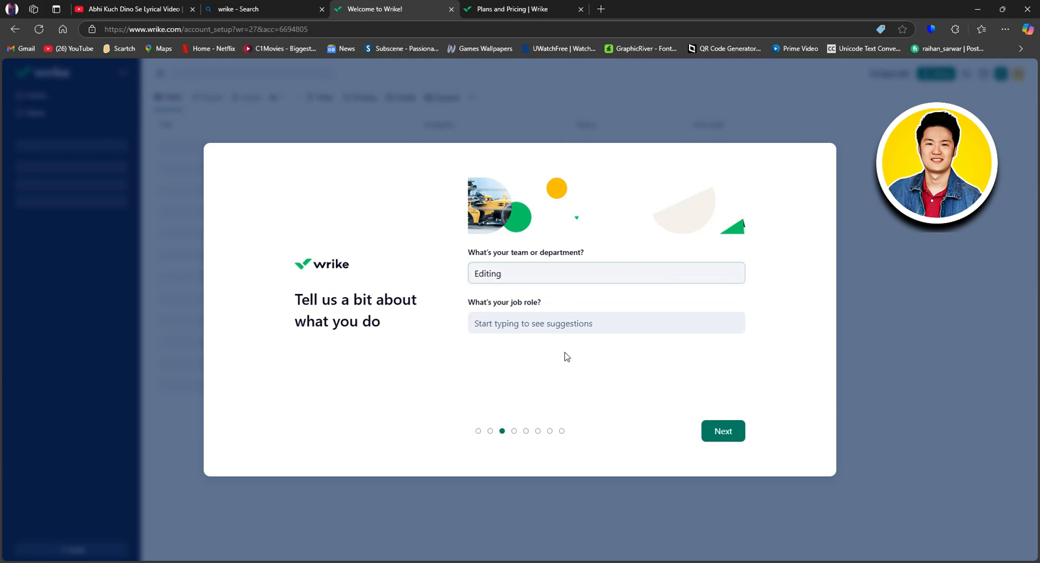
click(719, 436)
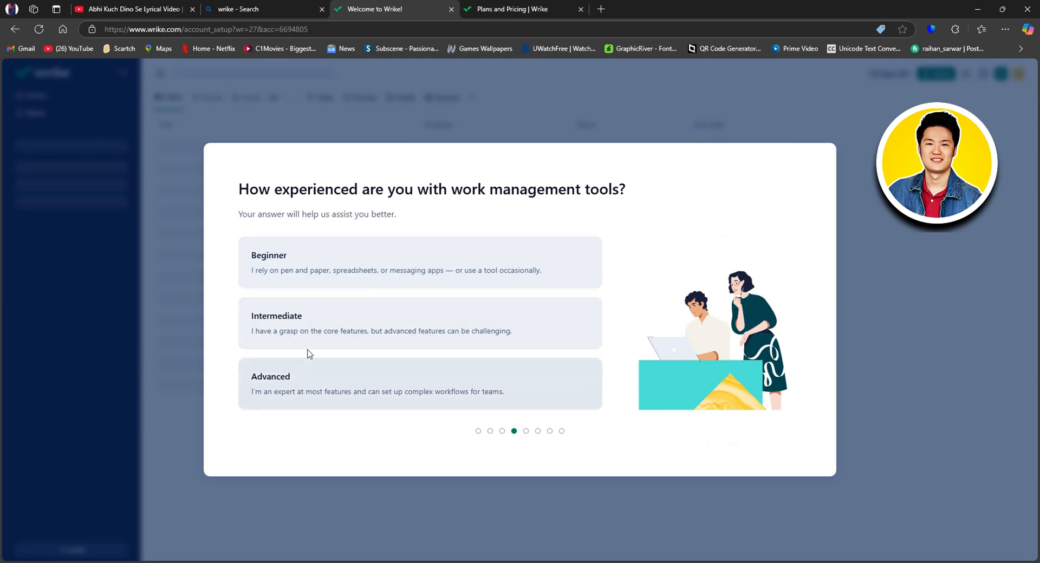
click(320, 327)
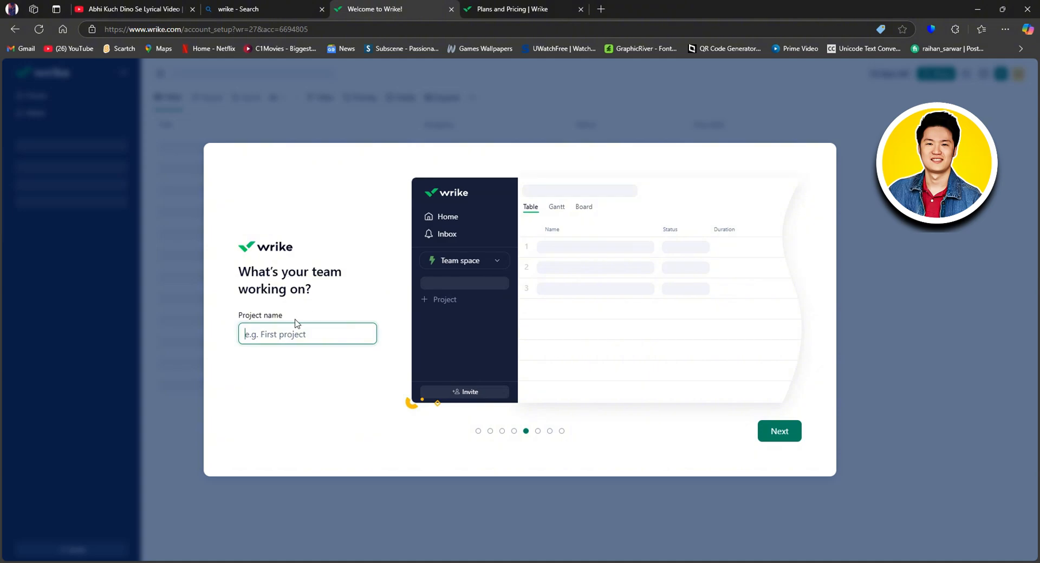
Step: Name the team's project Editing and continue the setup
text(Ed)
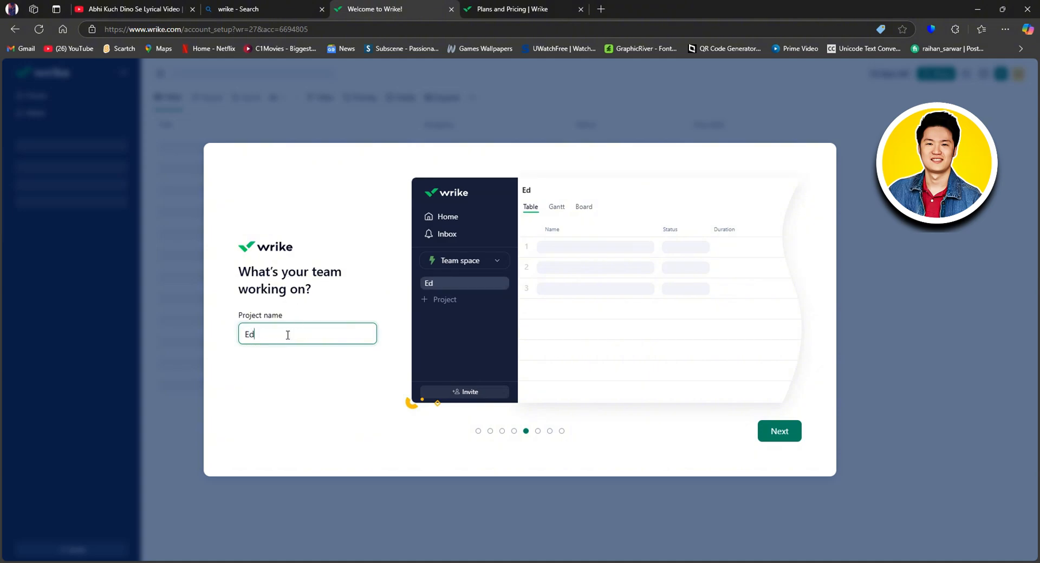
text(iting)
click(769, 434)
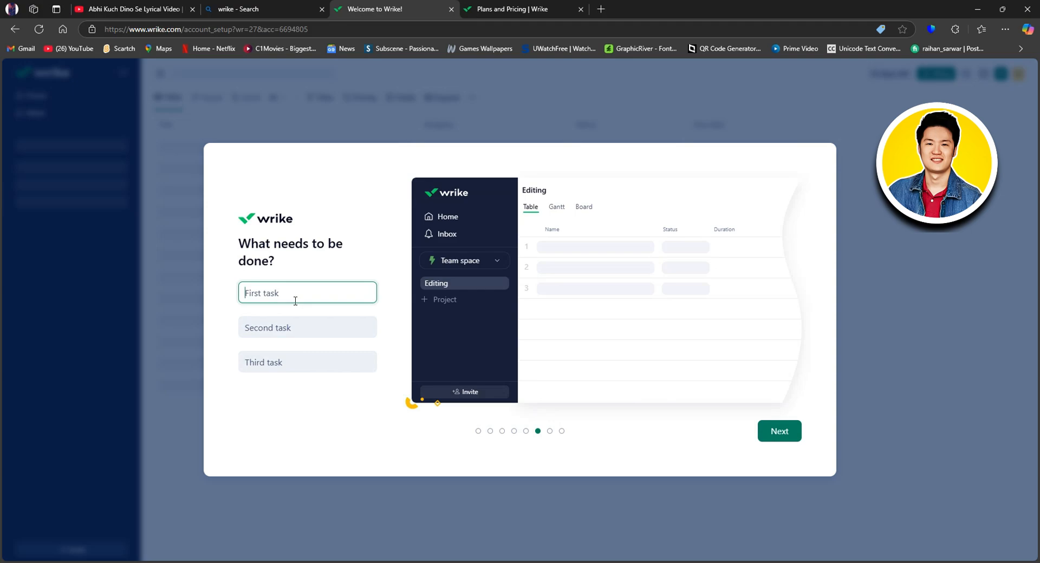
Step: Name the project's first task First Task and accept Table as the way to see the work
text(First Task)
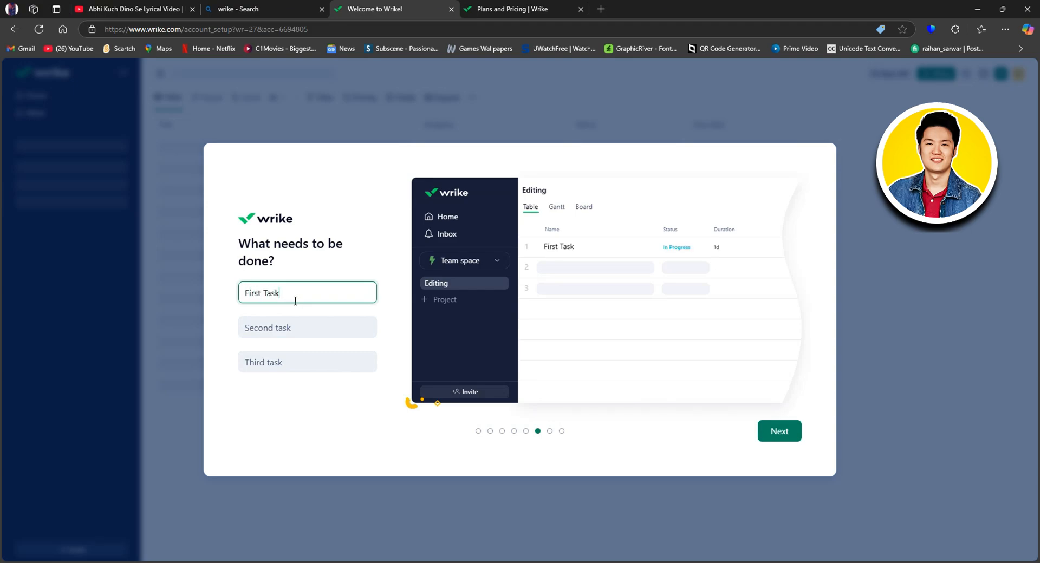
click(791, 432)
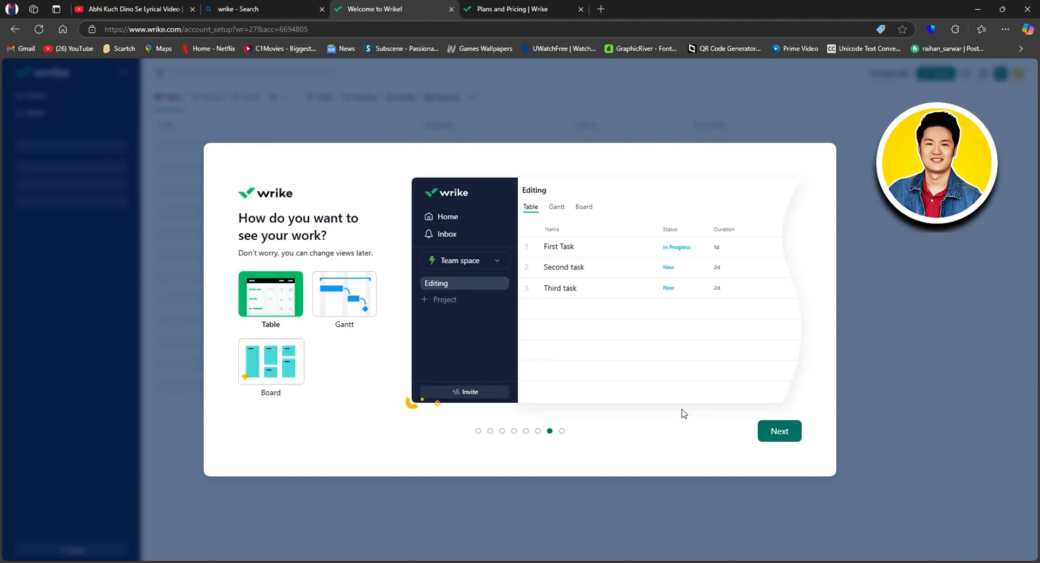
click(781, 437)
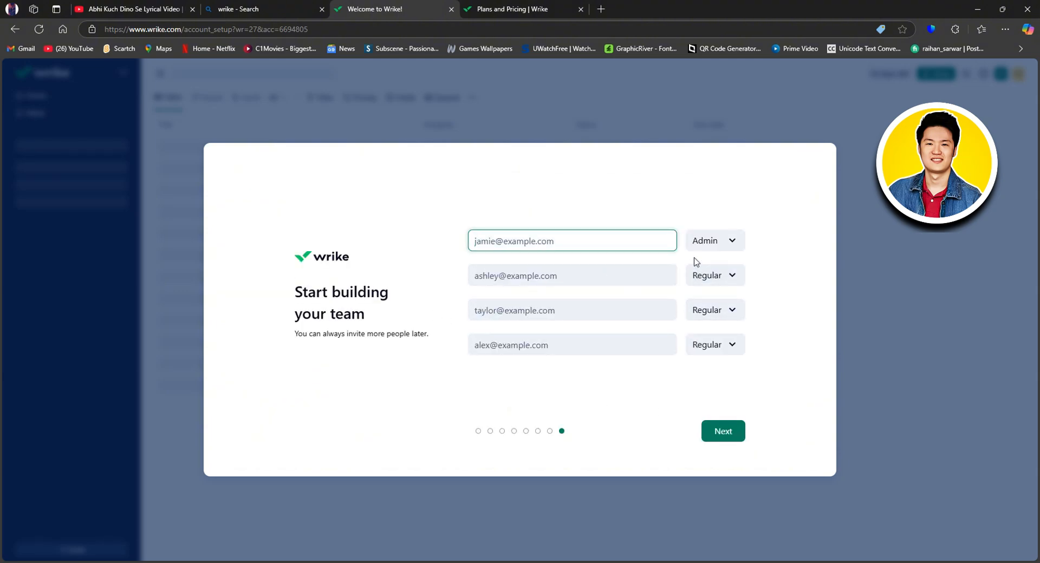
Step: Finish the setup without inviting any team members and get started with the free 14-day Team trial
click(725, 243)
click(773, 227)
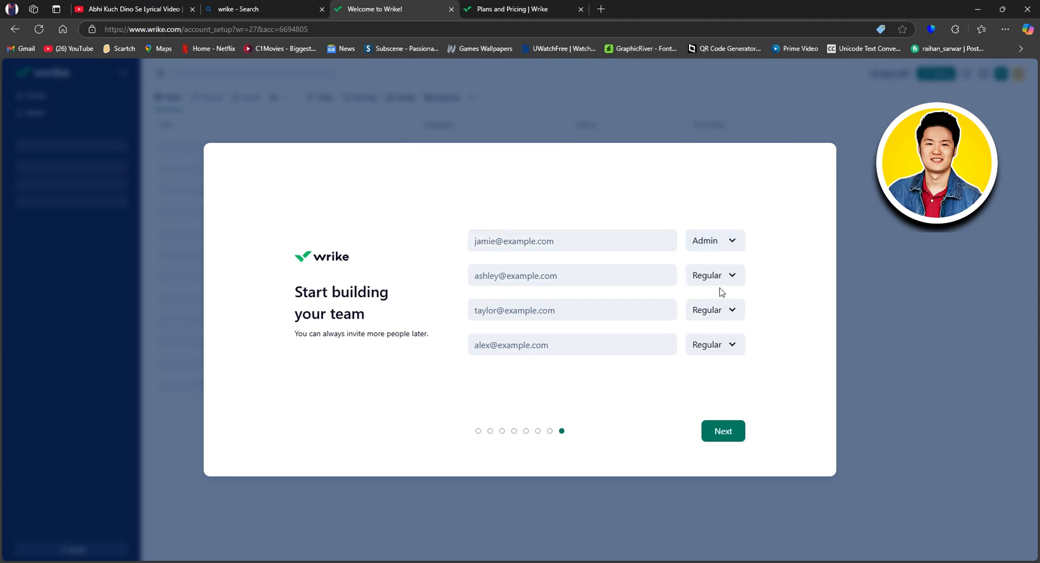
click(724, 431)
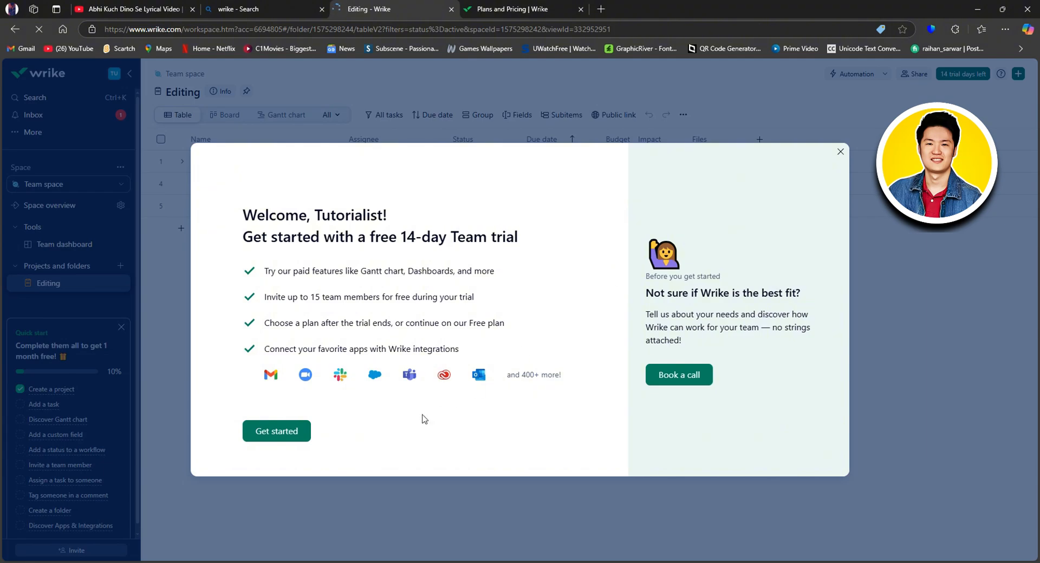
click(283, 433)
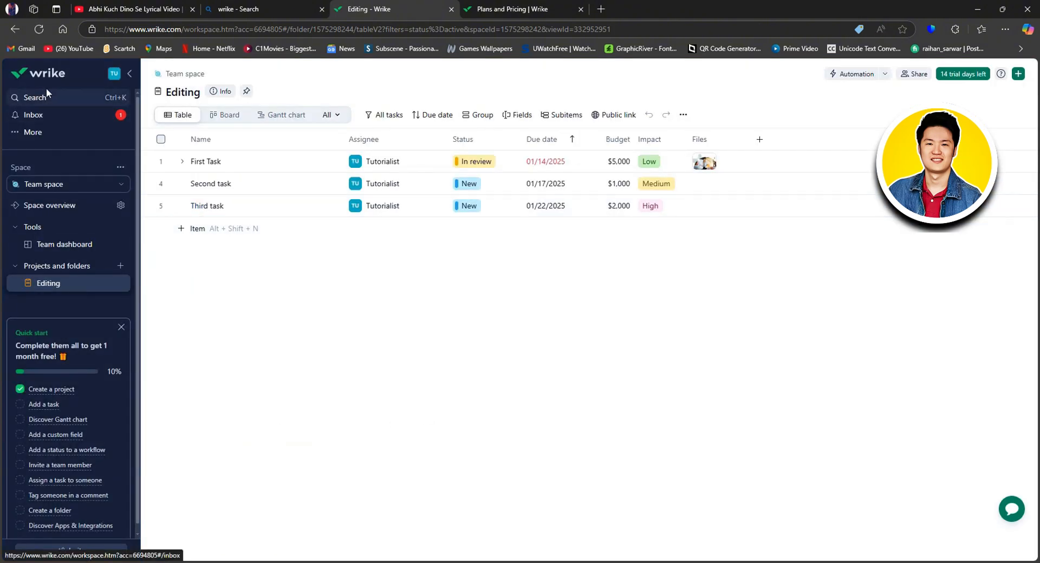
Step: View the Inbox notifications and the list of available spaces
click(37, 115)
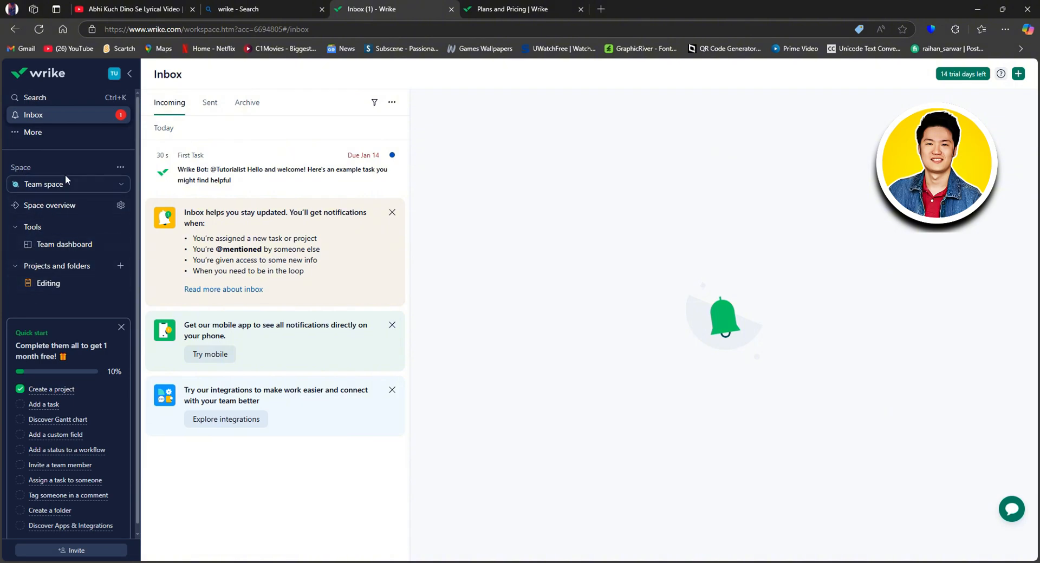
click(47, 185)
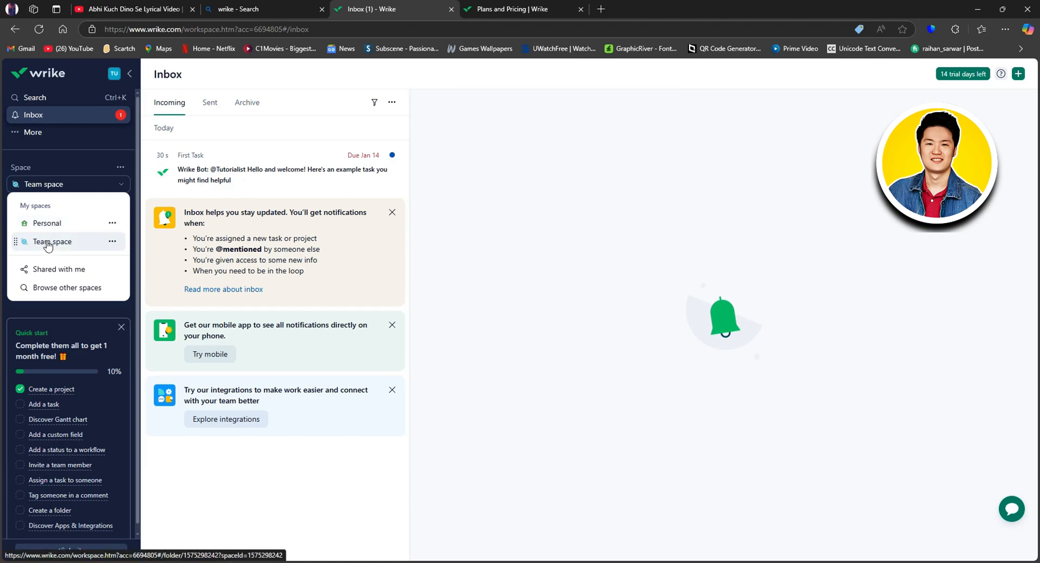
click(63, 173)
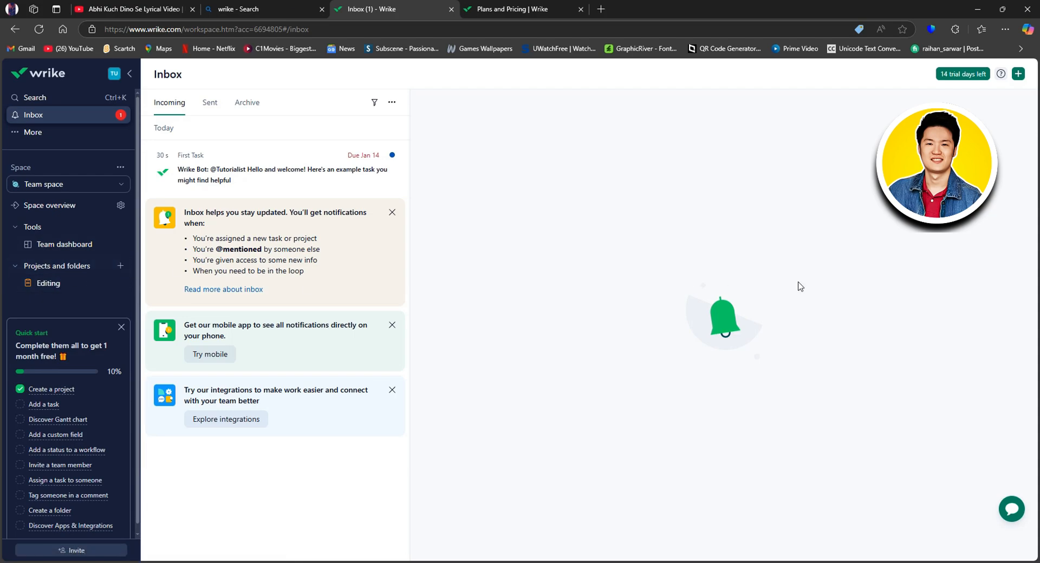
Step: Open the Team space overview and look through the project and folder creation options without creating anything
click(45, 208)
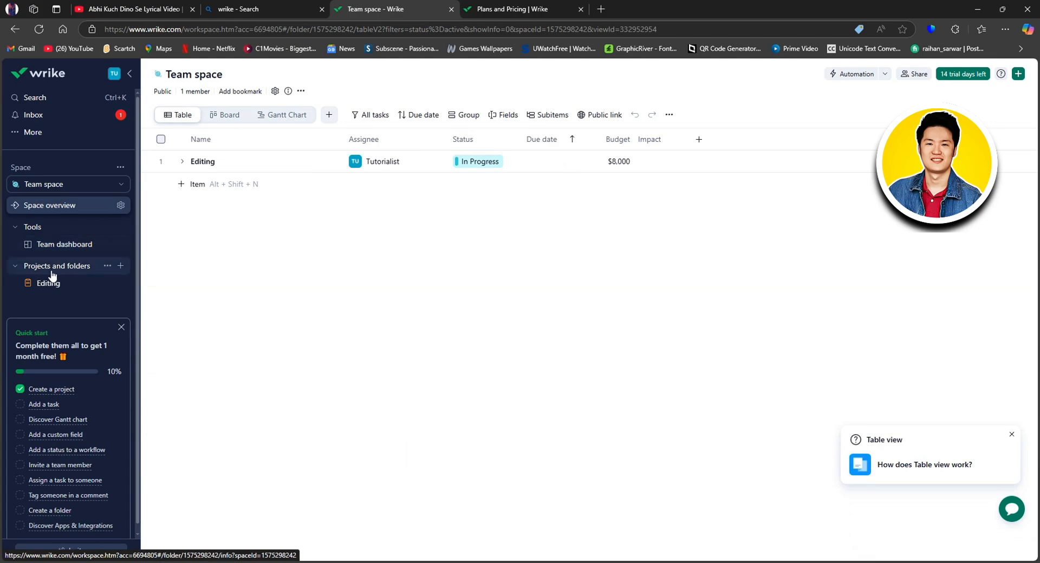
click(121, 267)
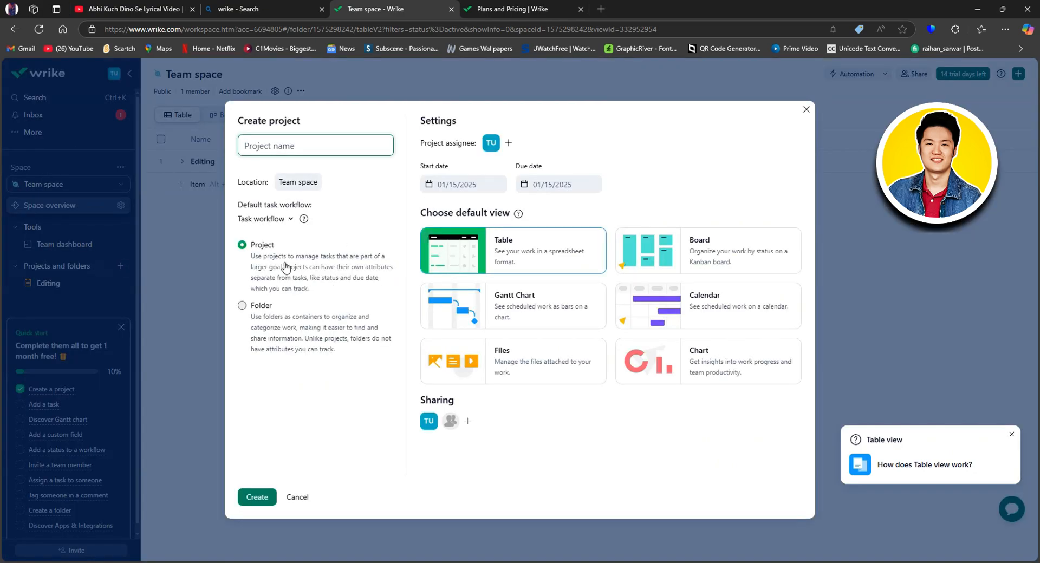
click(266, 321)
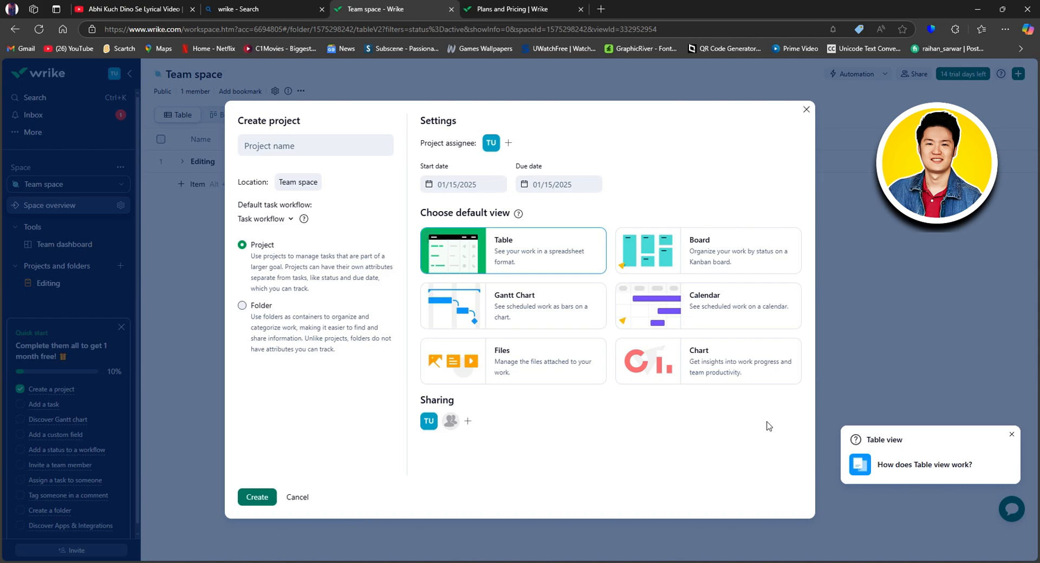
click(807, 109)
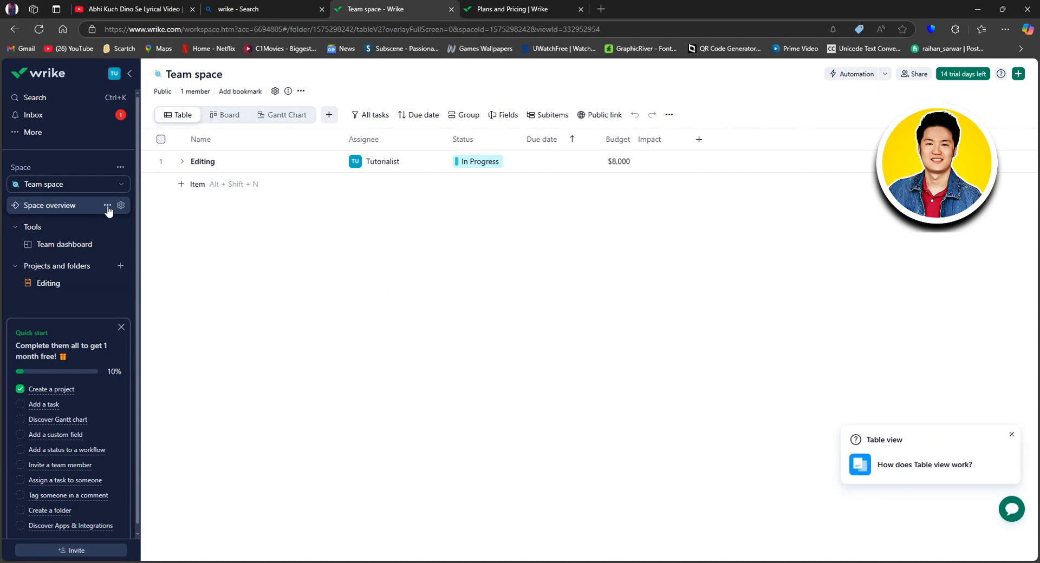
Step: Open the Team space overview in another tab and review the Inbox's sent, archived and incoming items
click(53, 213)
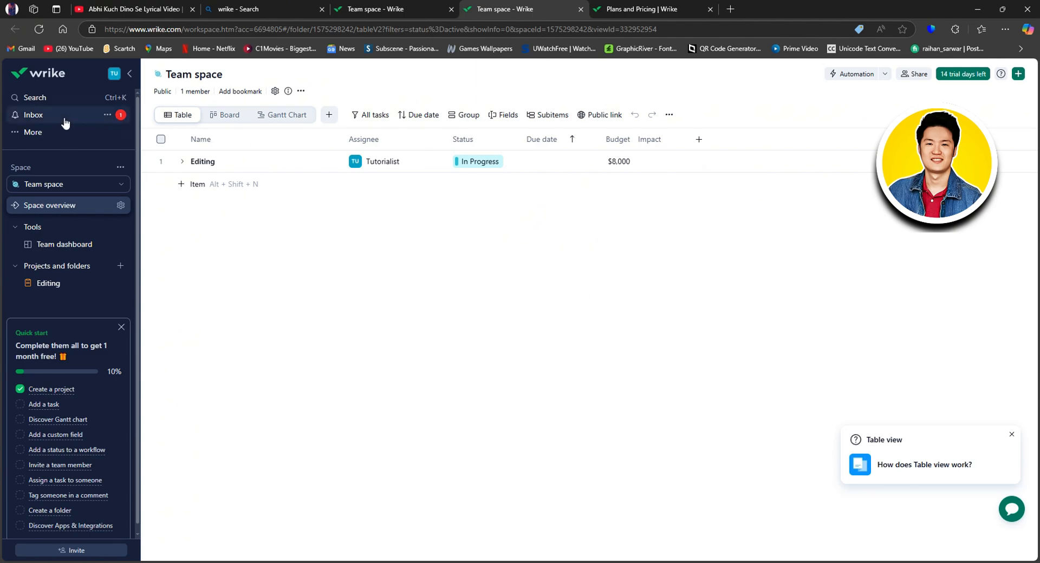
click(44, 116)
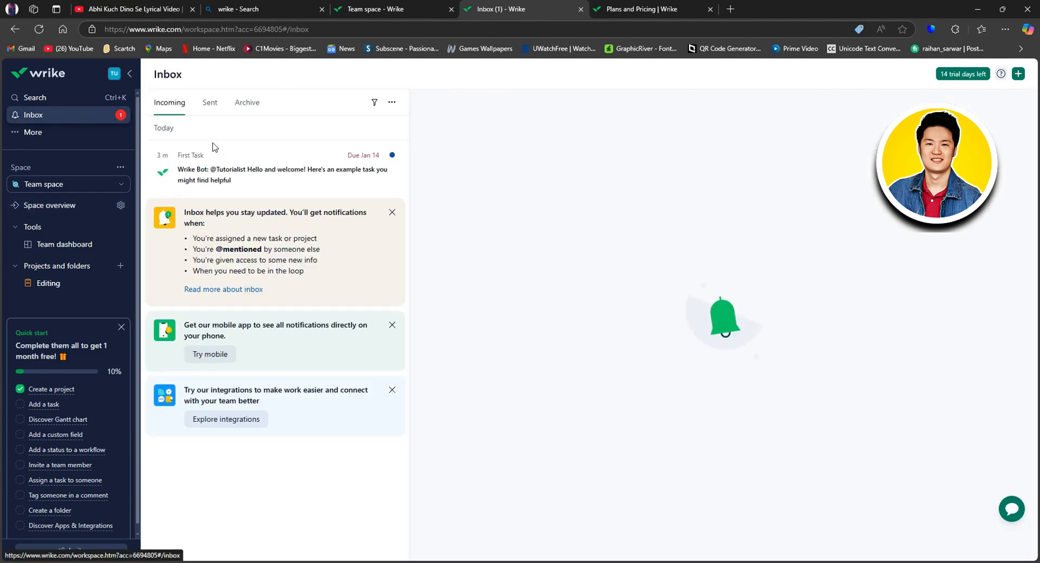
click(206, 106)
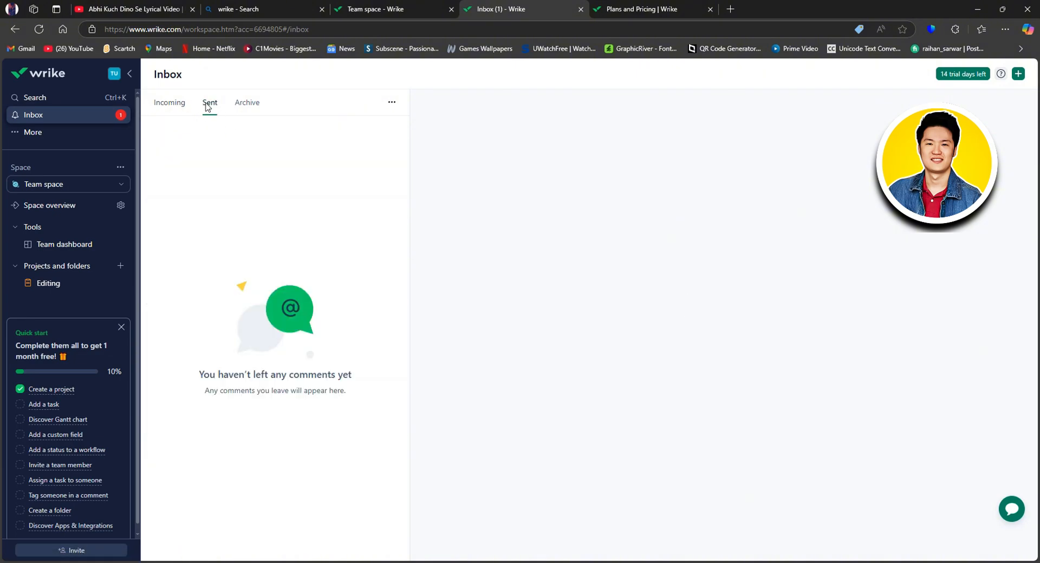
click(248, 107)
click(179, 107)
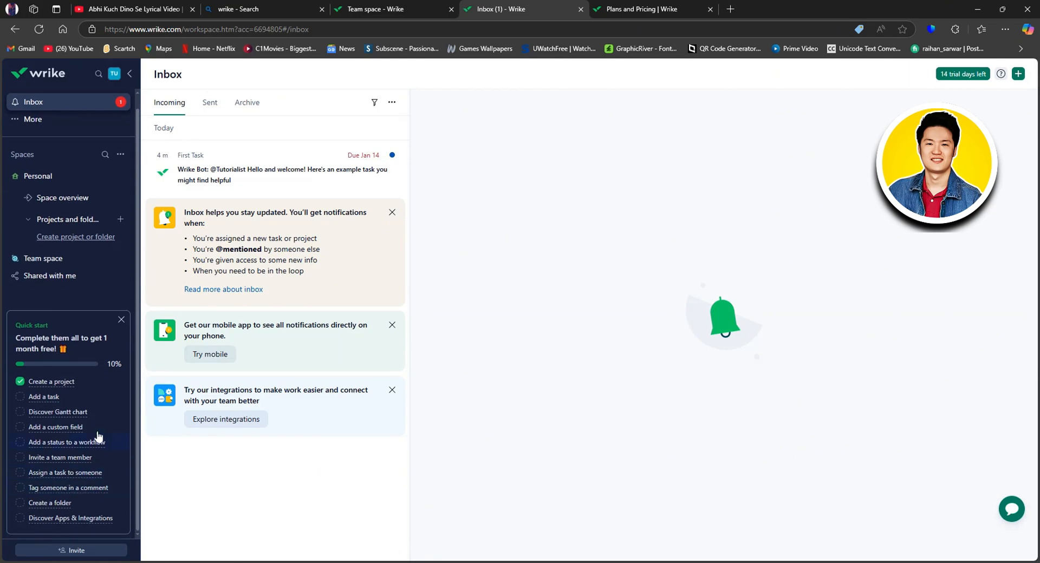
Step: Collapse the Quick start checklist and review the invitation form's message field and user types without inviting anyone
click(121, 320)
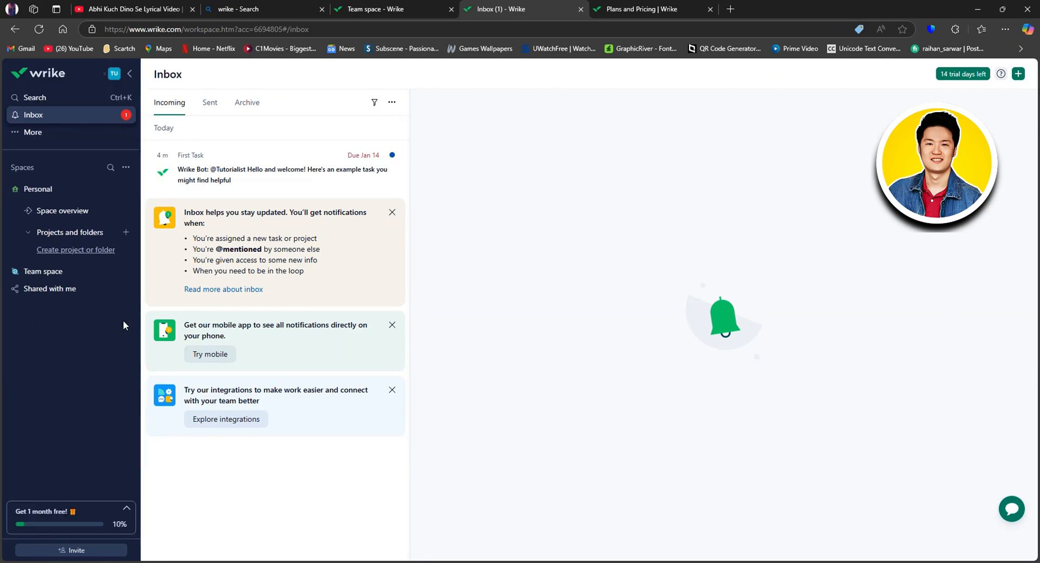
click(64, 552)
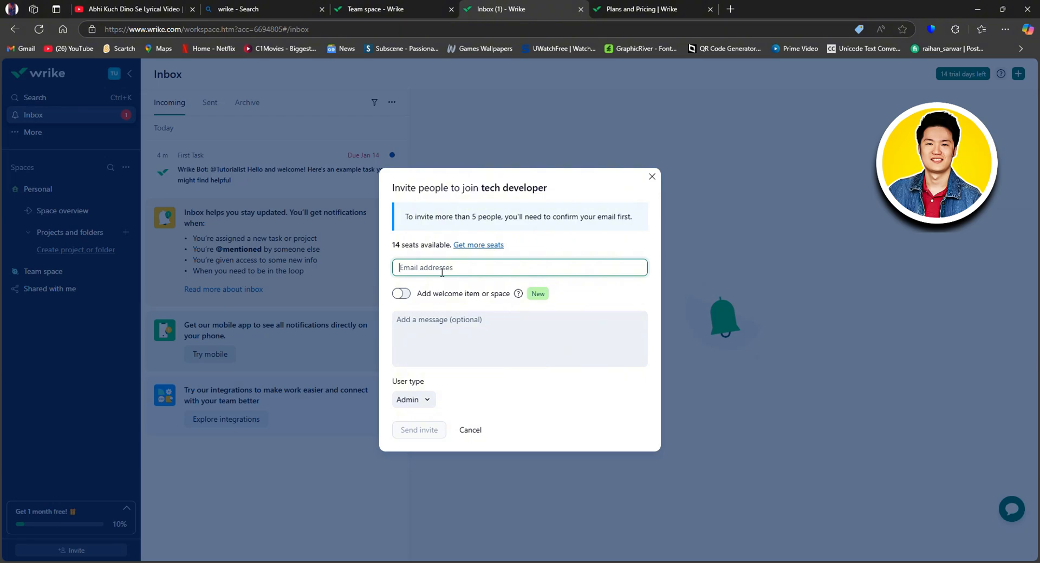
click(449, 327)
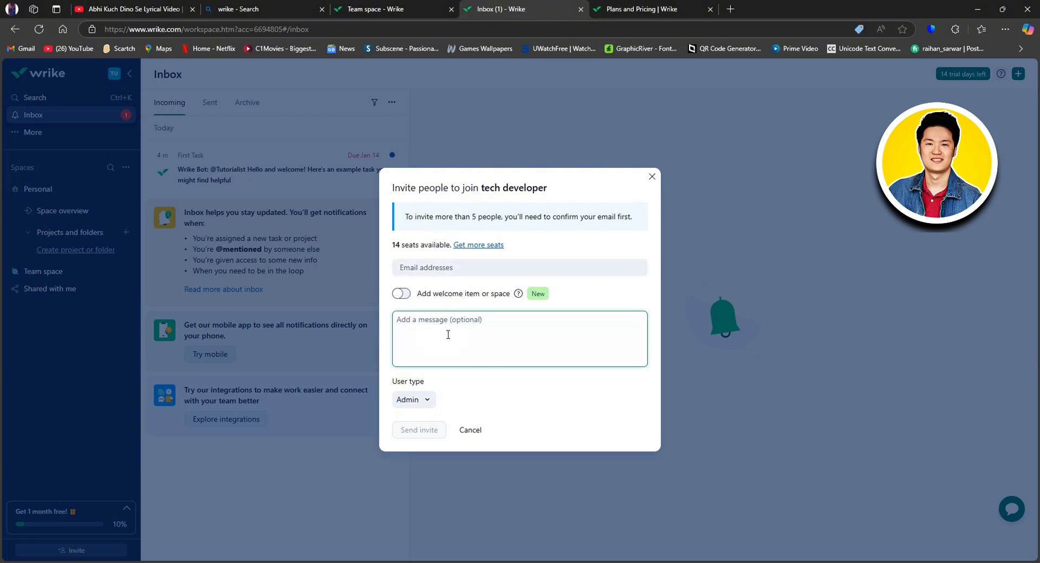
click(427, 400)
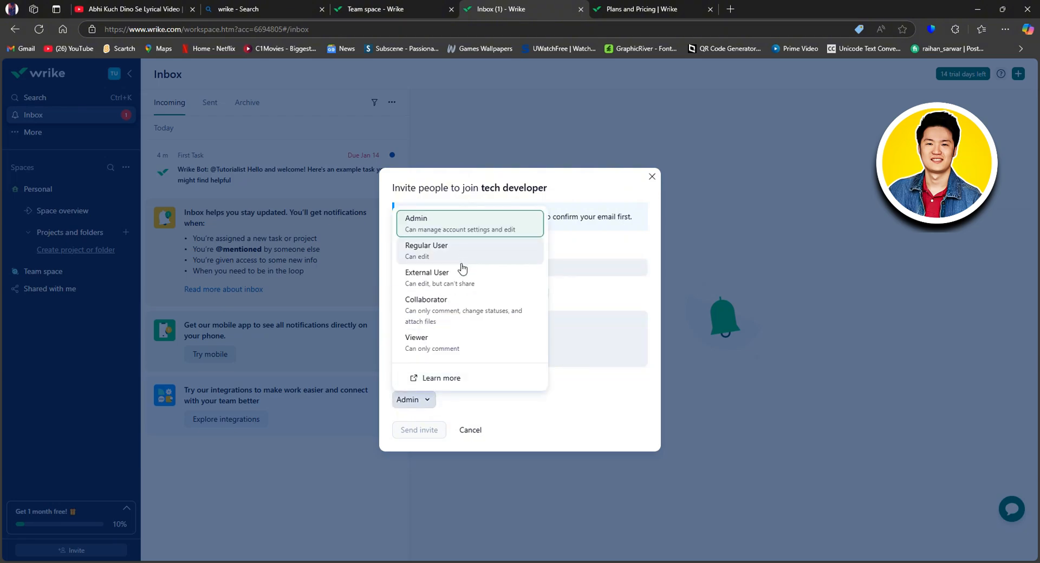
click(532, 413)
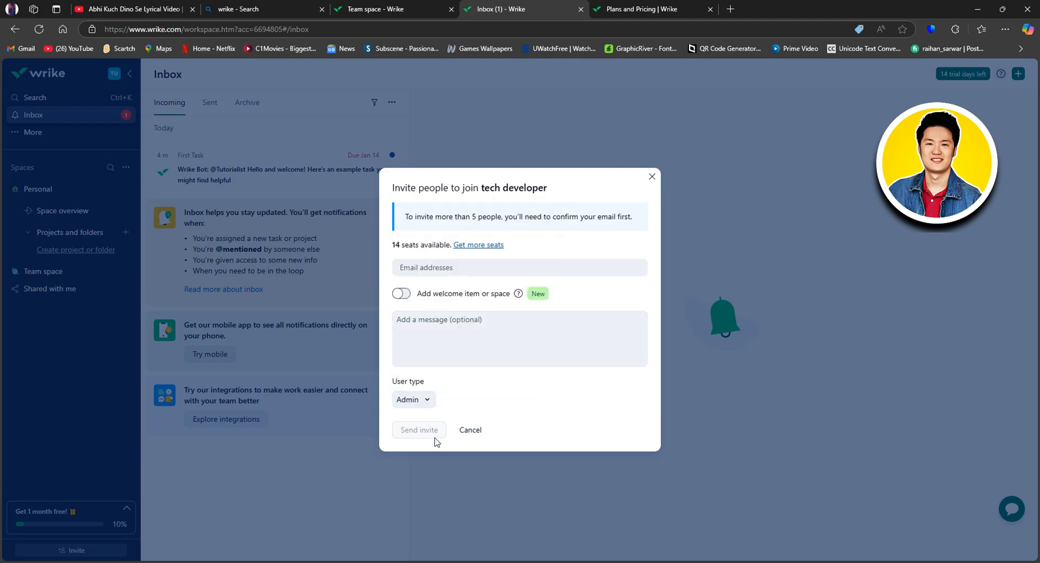
click(476, 432)
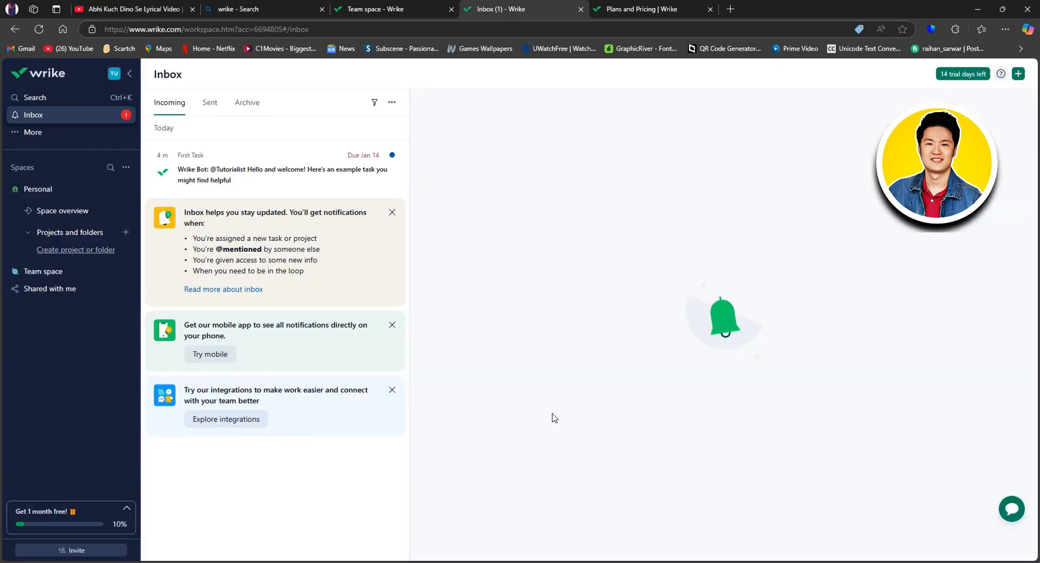
Step: Open the overview of the Personal space
click(63, 192)
click(80, 193)
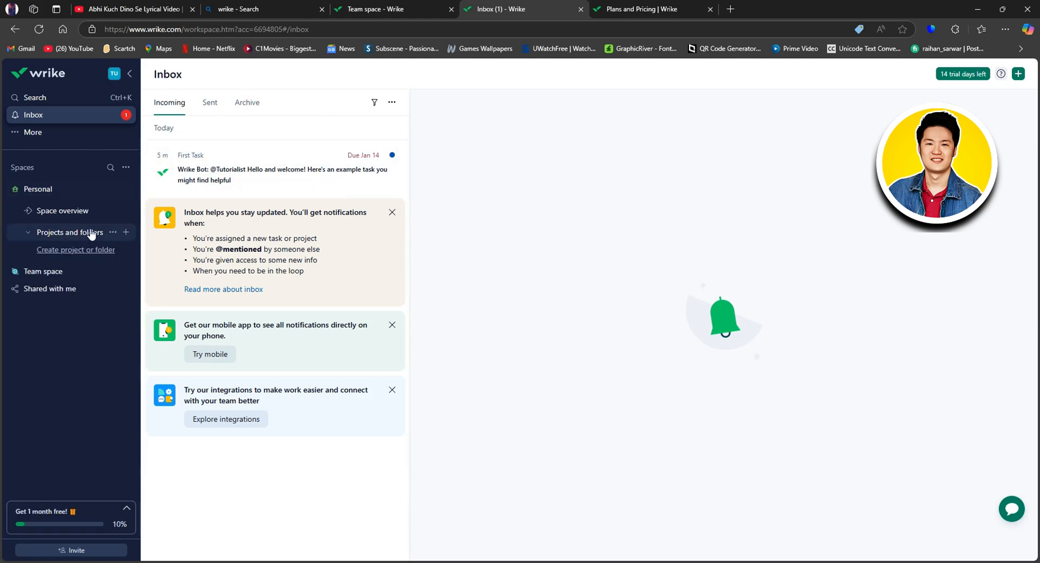
click(68, 212)
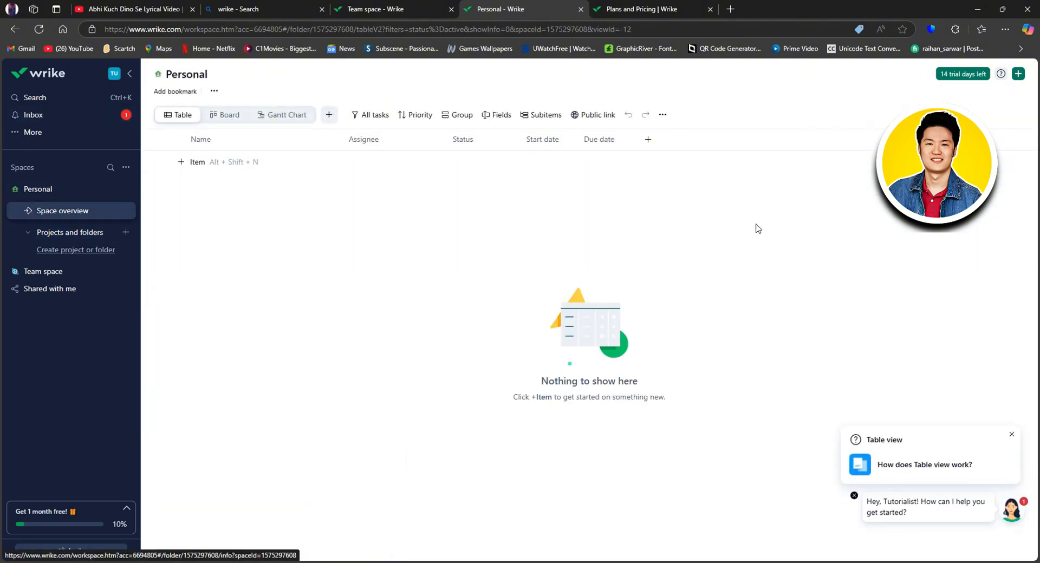
Step: Create a folder named Editing projects in the Personal space, with Chart as its default view
click(1019, 75)
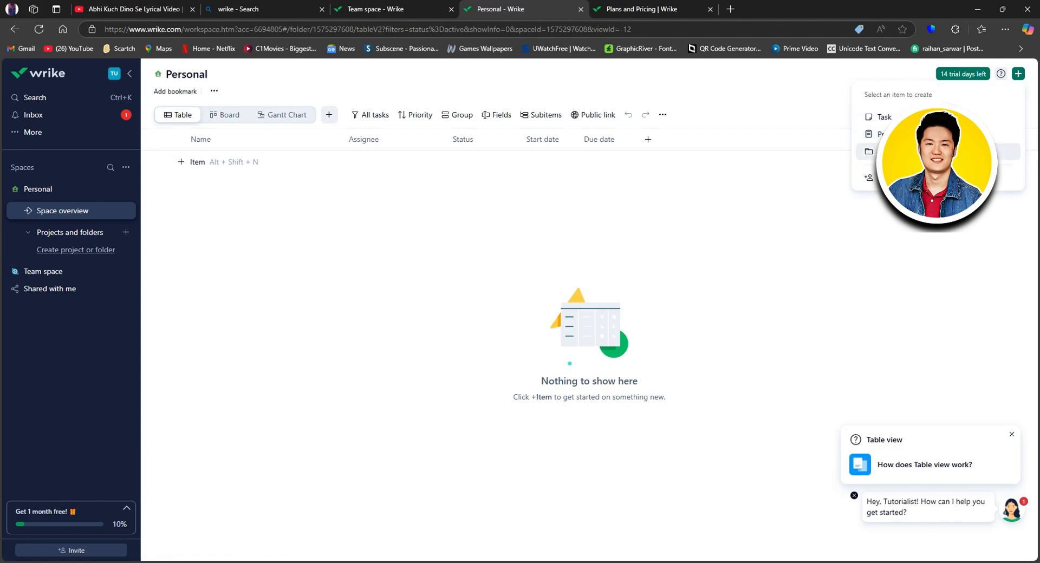
click(893, 134)
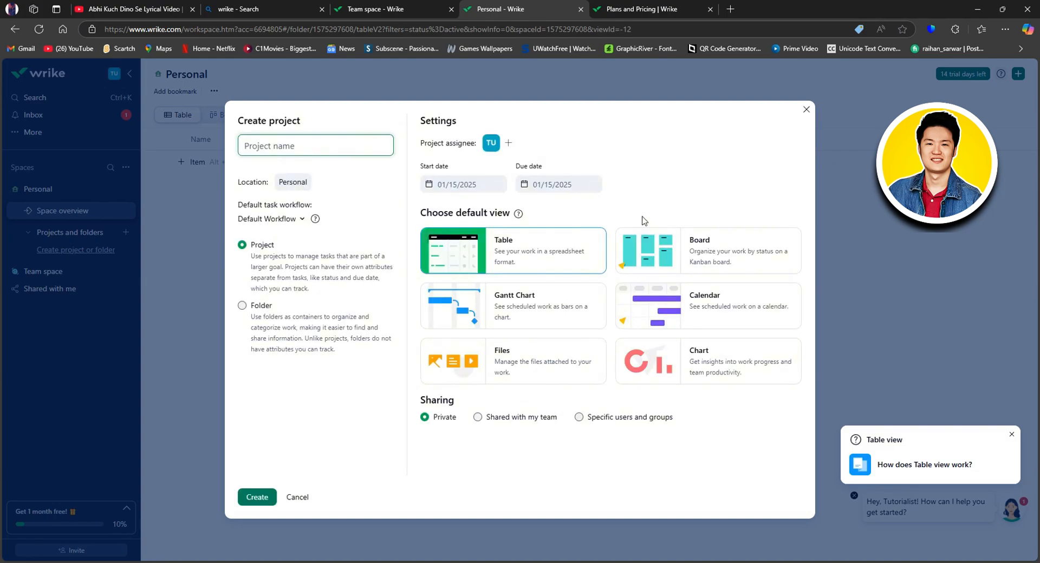
click(240, 306)
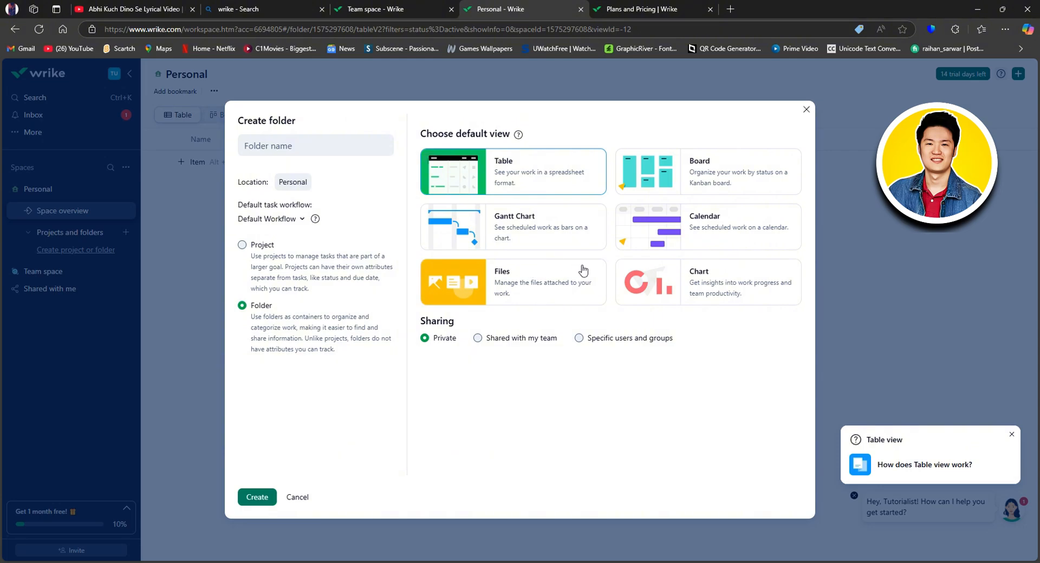
click(715, 280)
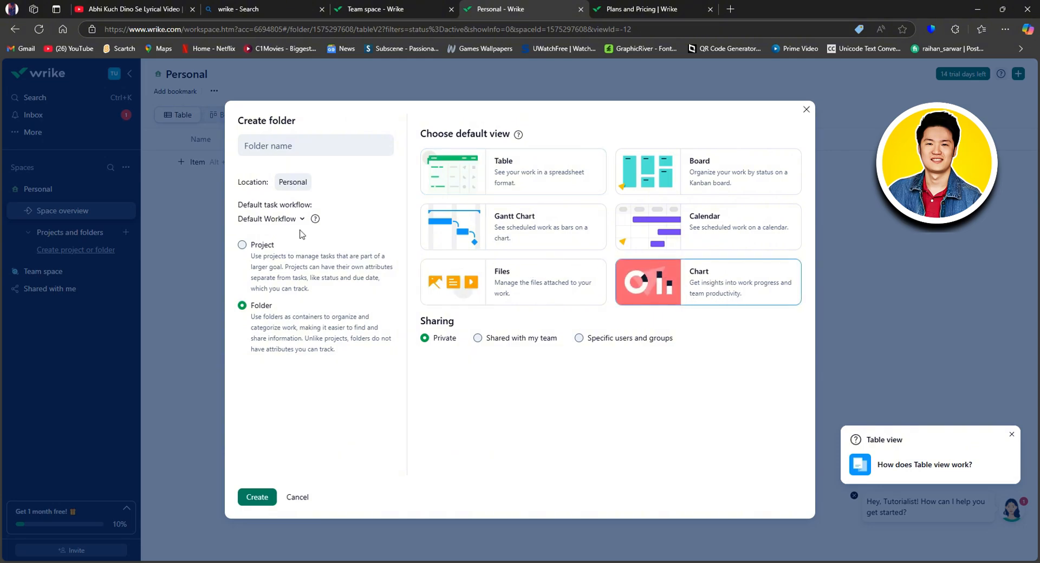
click(304, 145)
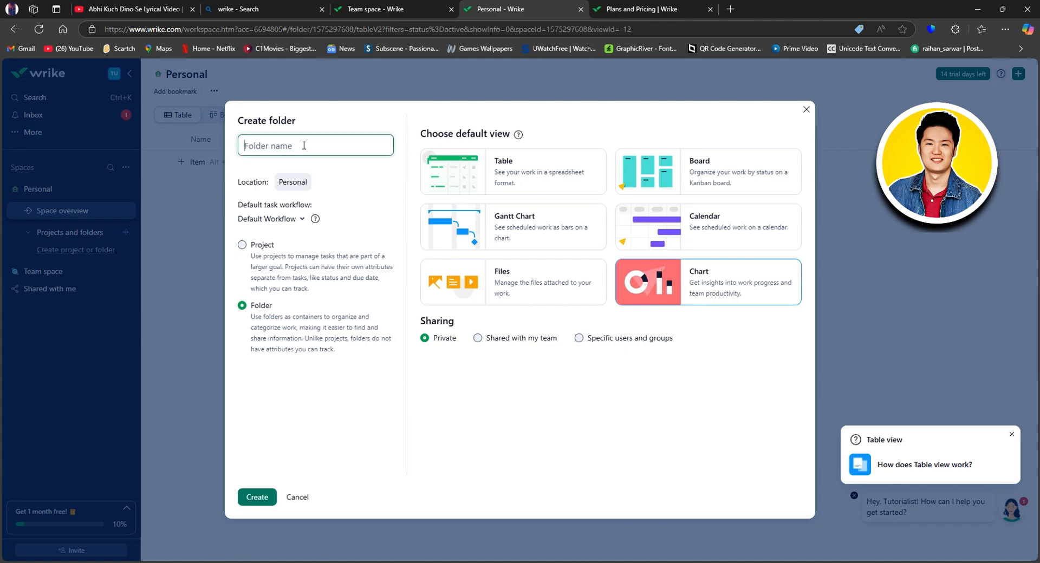
text(Editing projects)
click(254, 496)
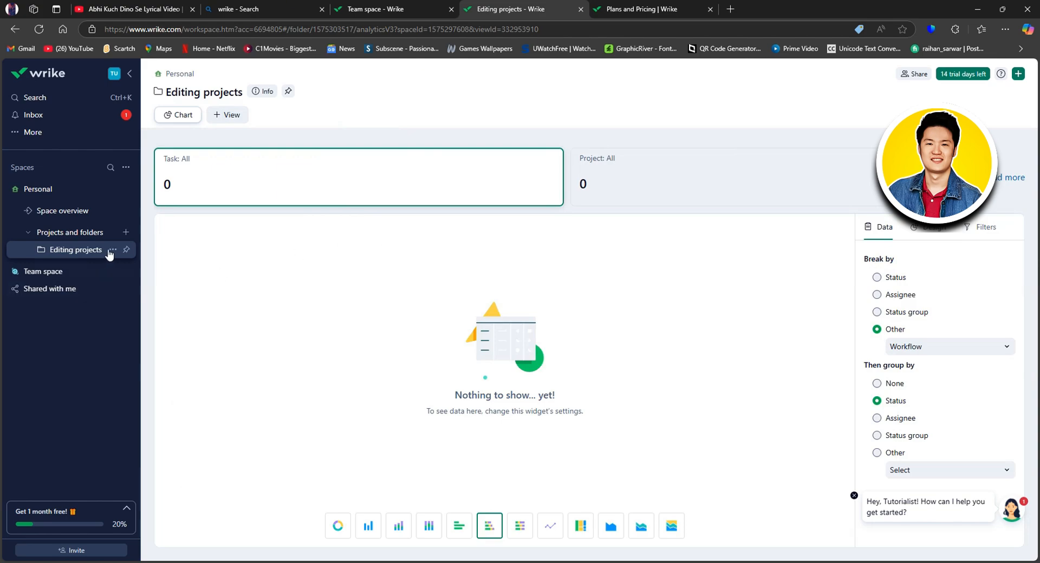
Step: Start a new project named Video Editing in the Personal space and check who can be added as assignee
click(126, 232)
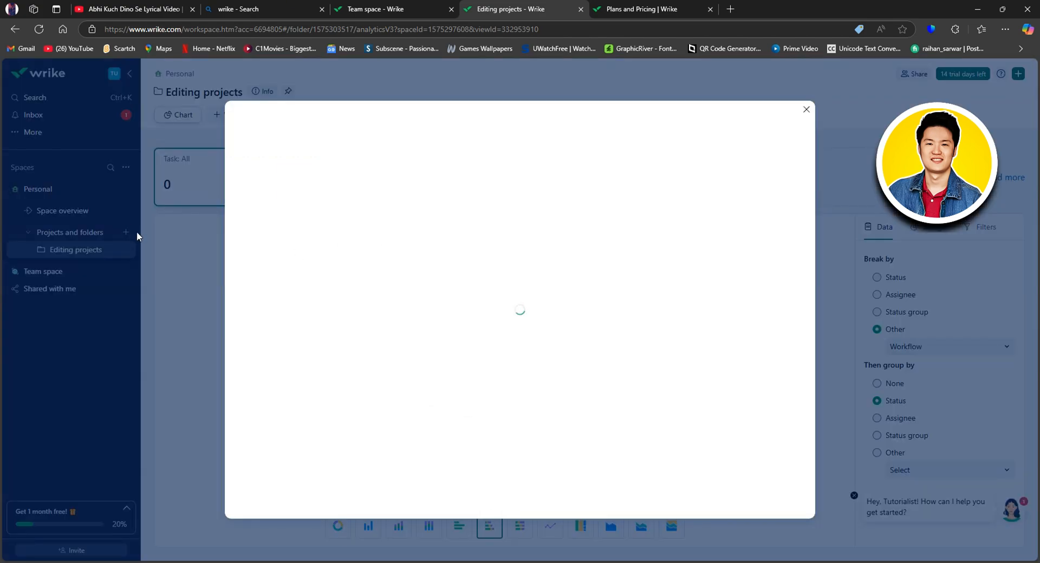
click(275, 278)
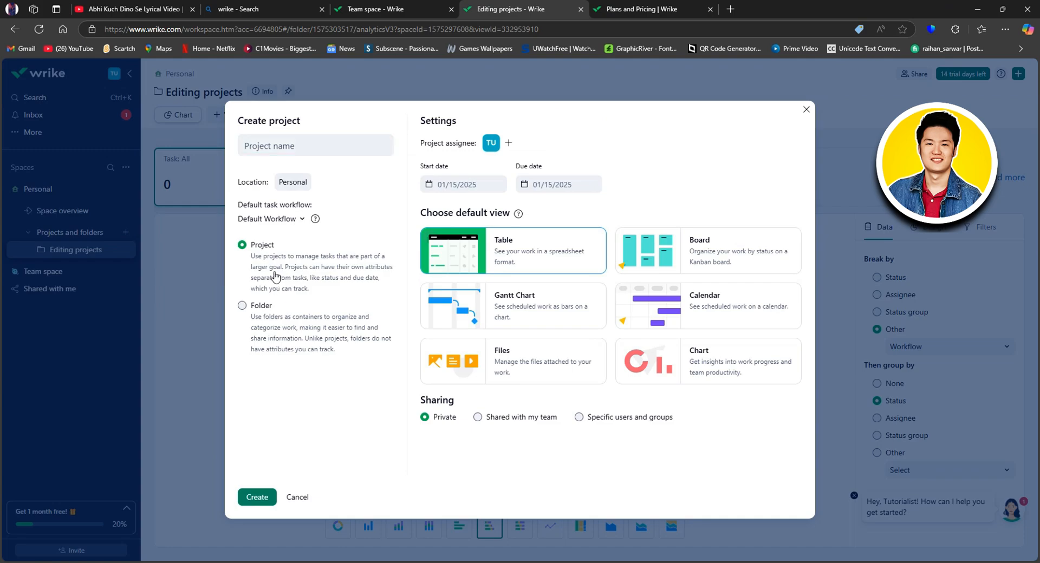
click(320, 142)
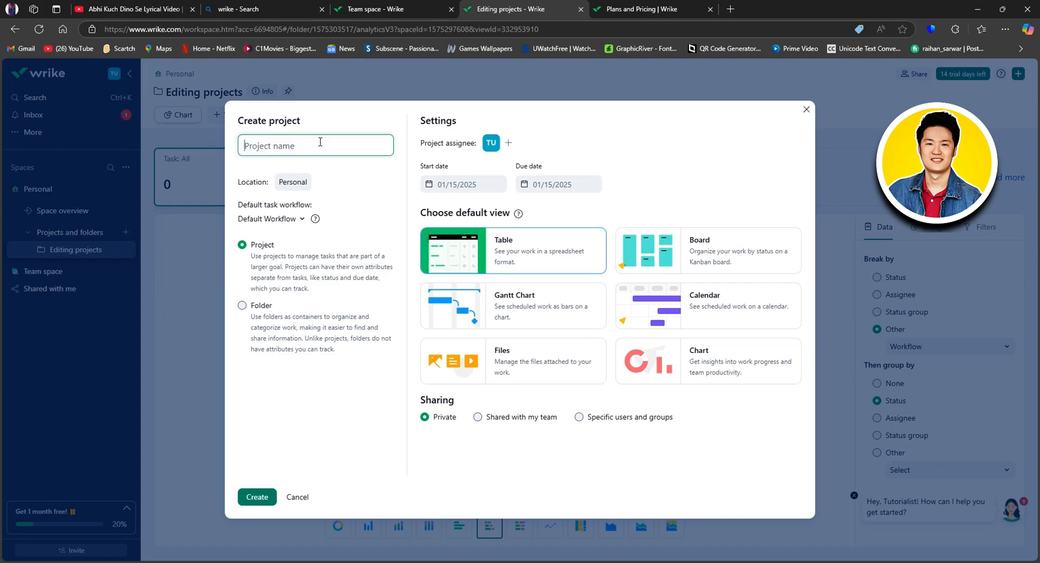
text(Video Editing)
click(509, 144)
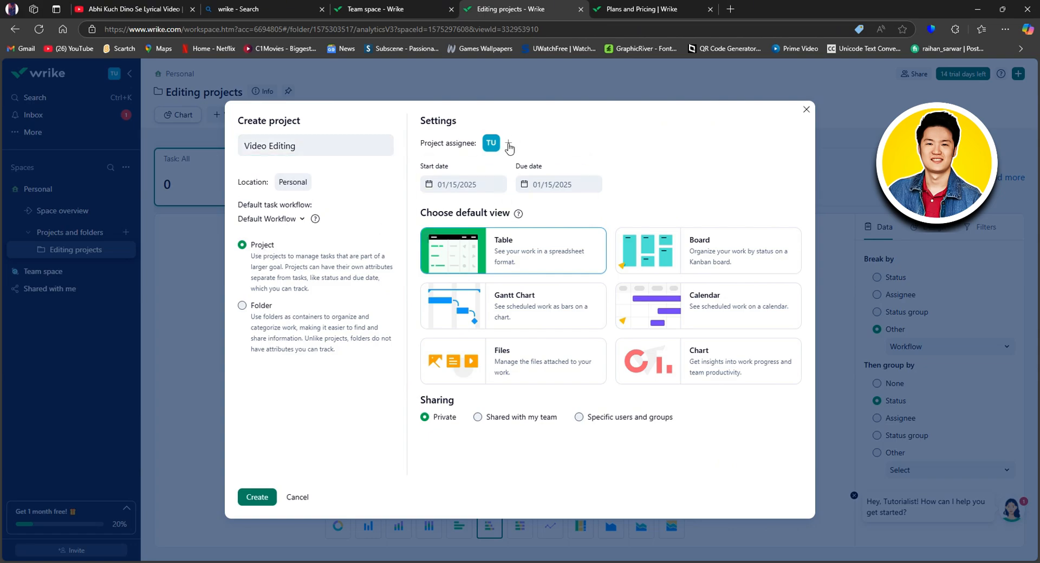
click(508, 145)
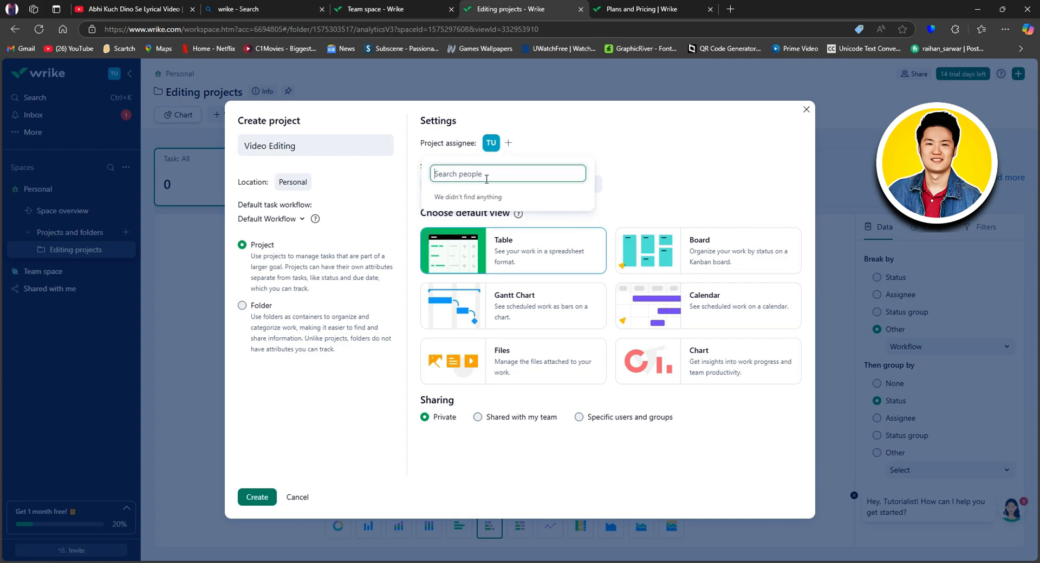
click(551, 147)
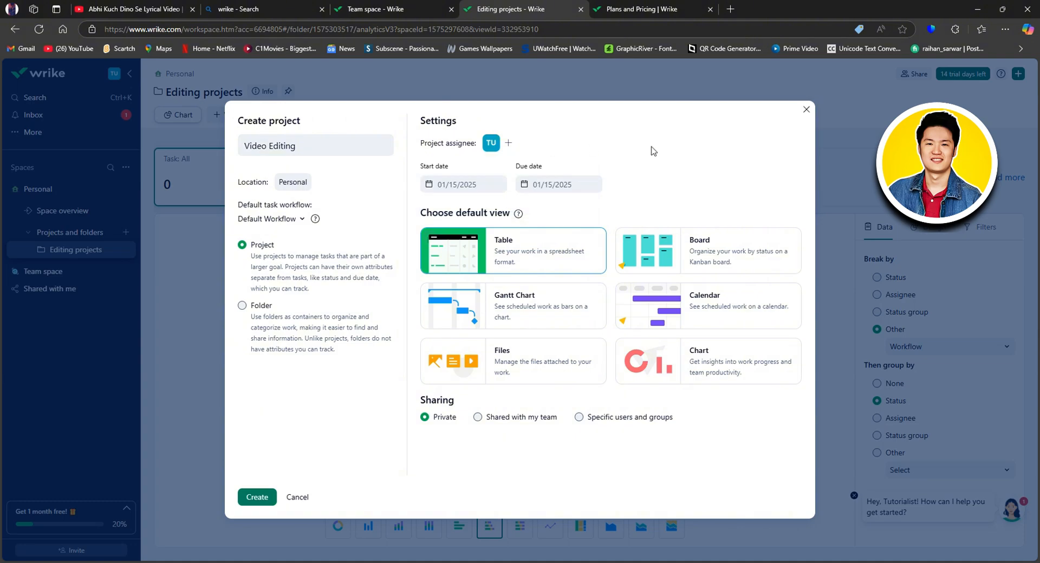
Step: Schedule the Video Editing project to start and be due on 01/23/2025
click(470, 184)
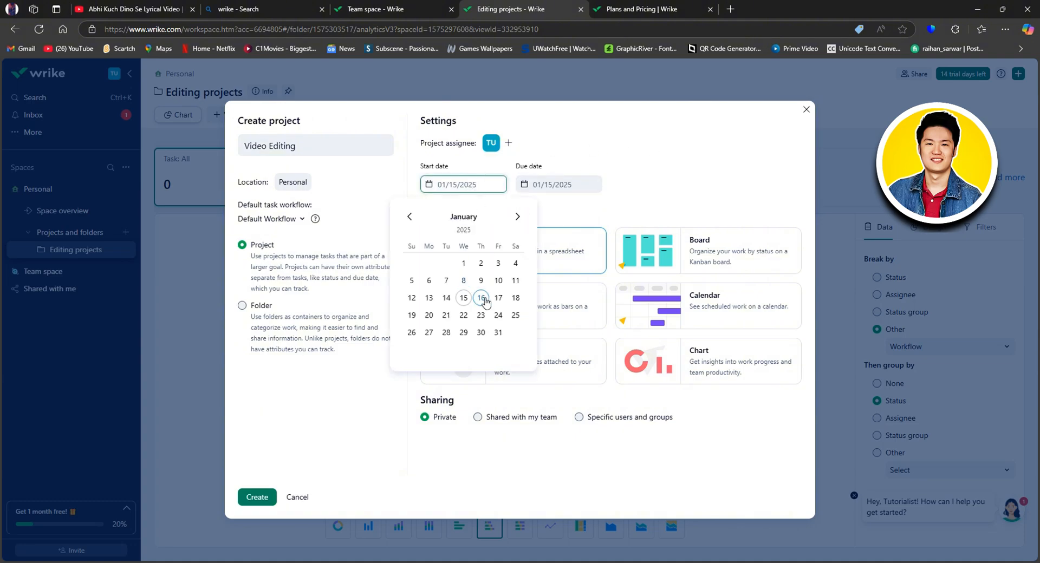
click(481, 315)
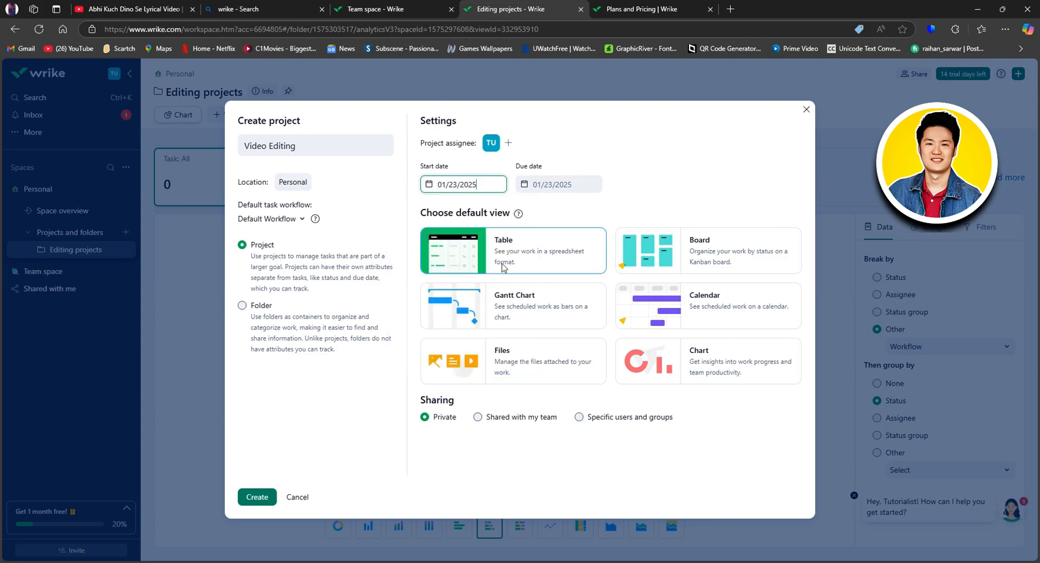
click(568, 190)
double_click(614, 280)
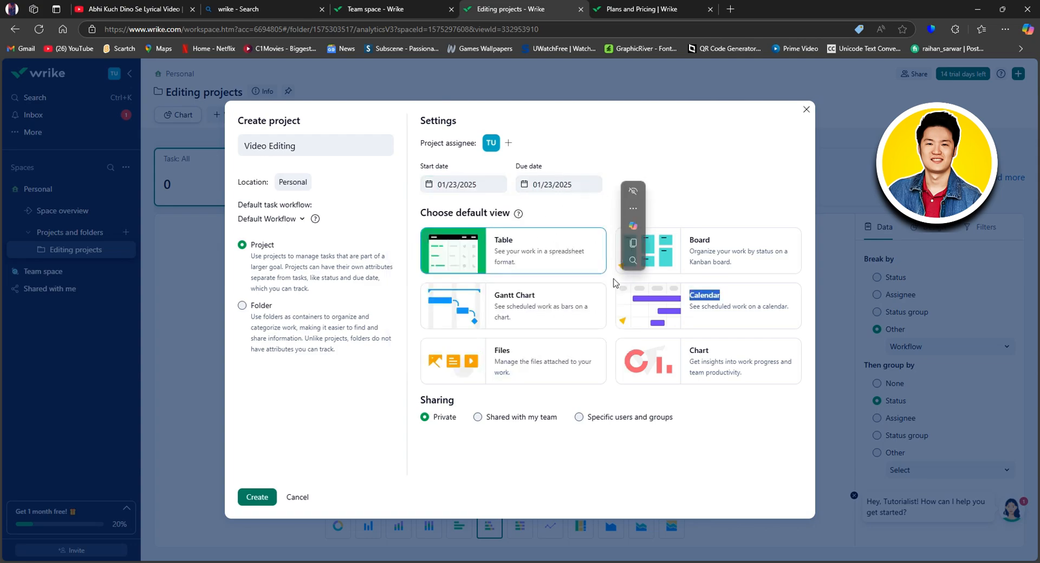
click(574, 217)
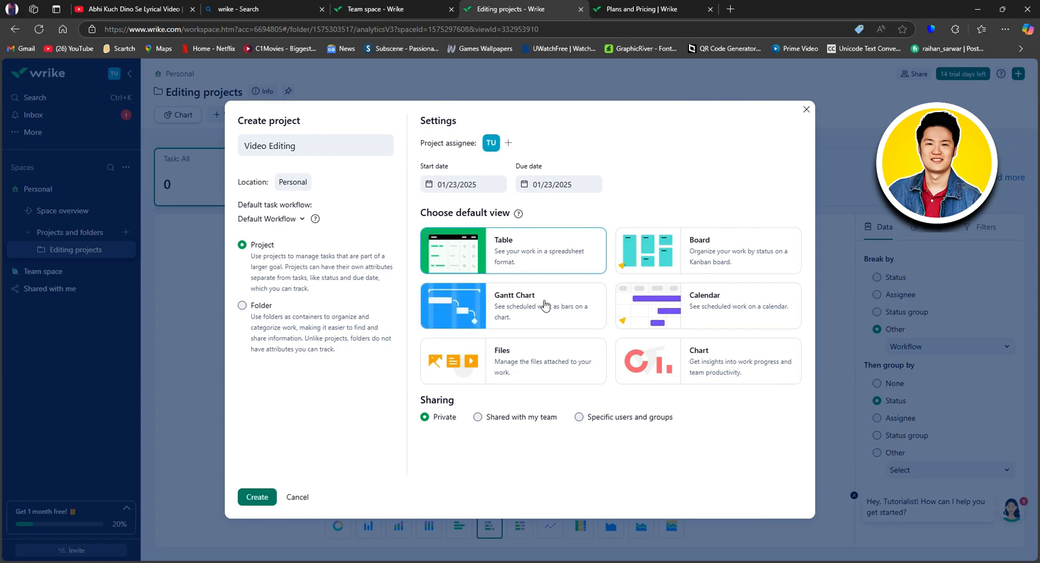
Step: Choose Board as the default view, create the Video Editing project and open it
click(716, 245)
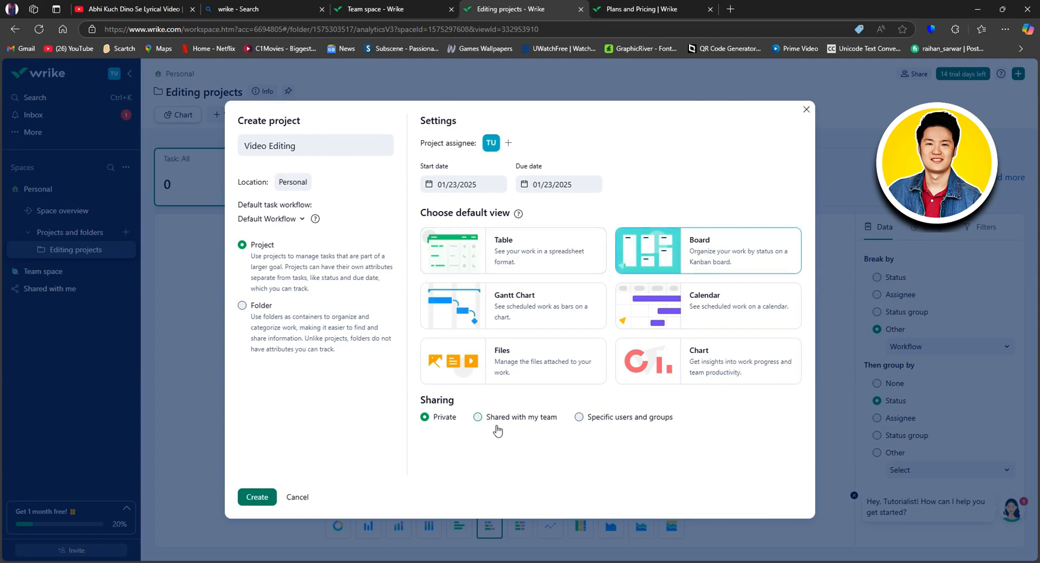
double_click(257, 499)
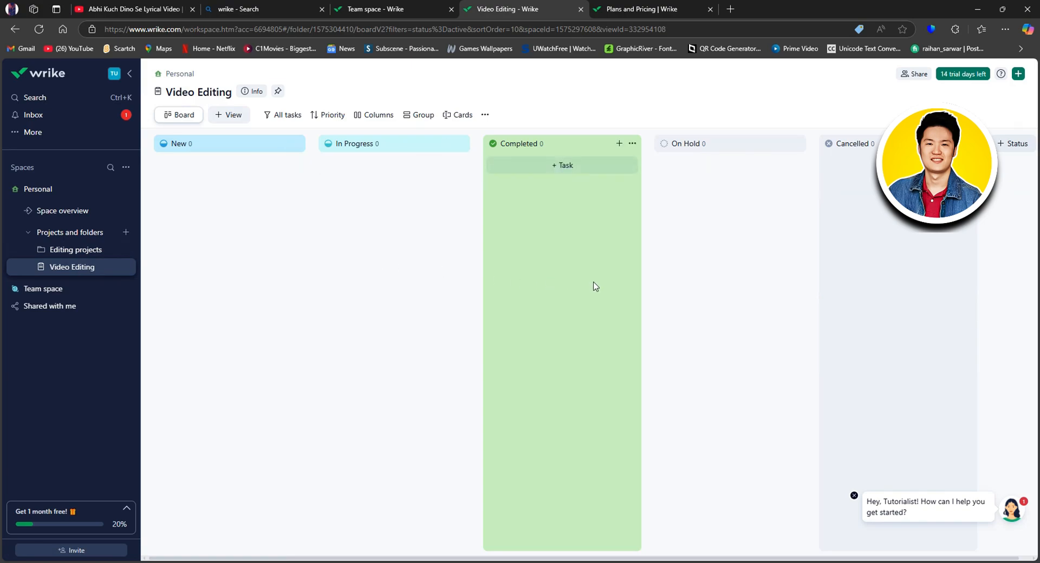
click(89, 269)
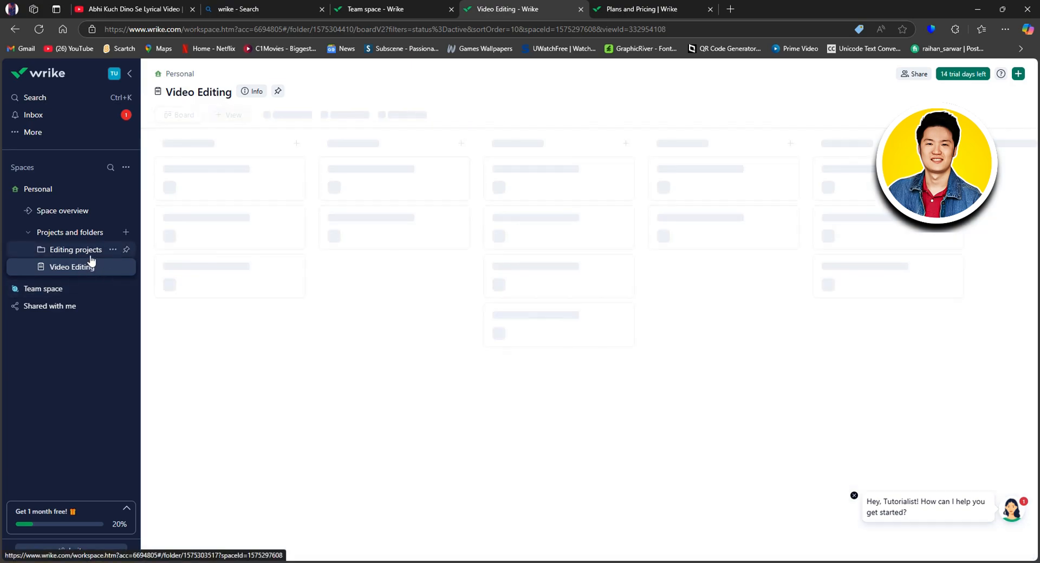
Step: Move the Video Editing project into the Editing projects folder and open the project
drag(76, 269, 71, 258)
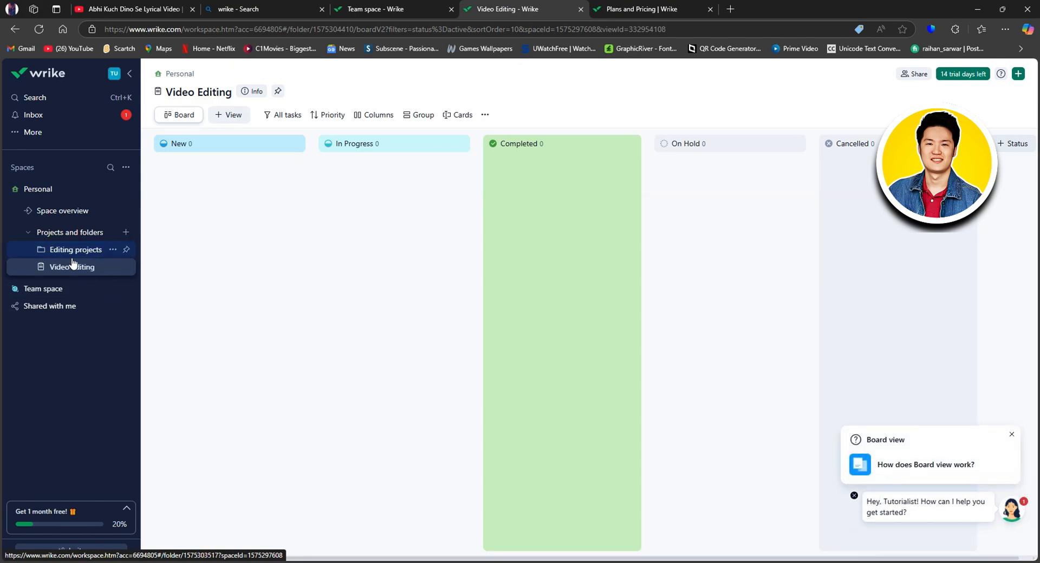
click(72, 258)
click(68, 268)
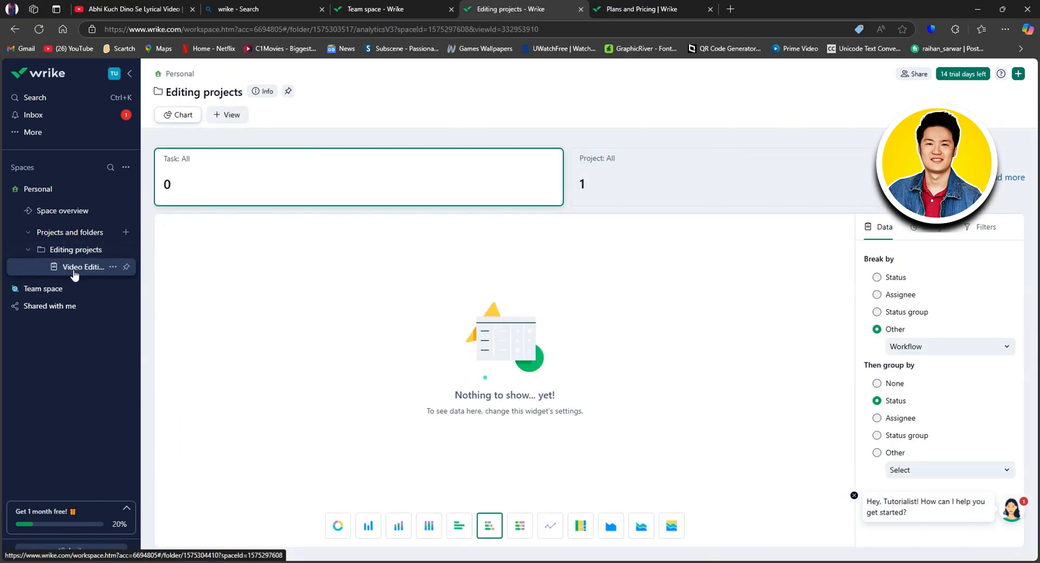
click(75, 274)
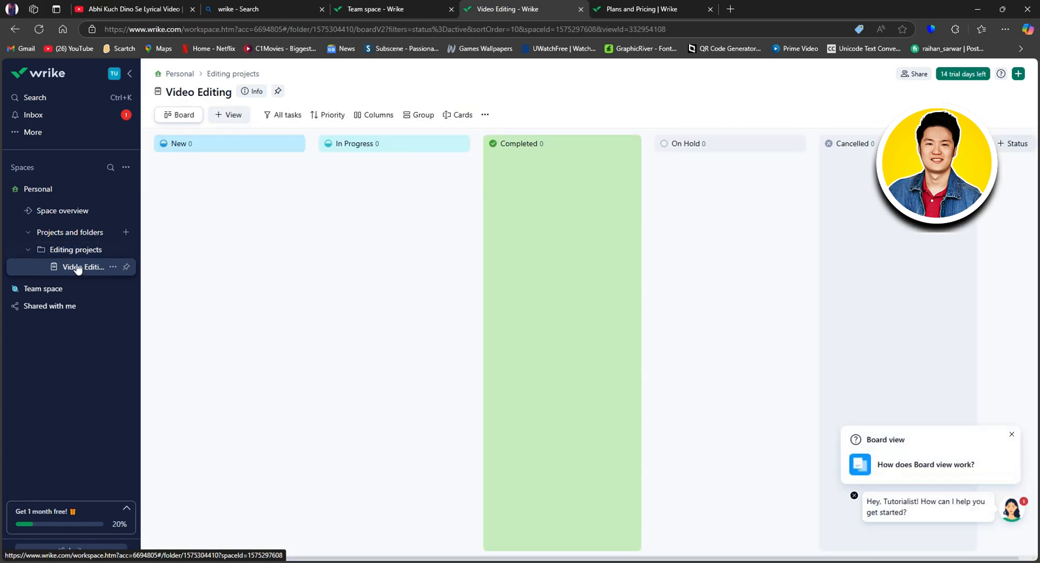
Step: Pin the Video Editing project and reopen its board from within the Editing projects folder
click(127, 268)
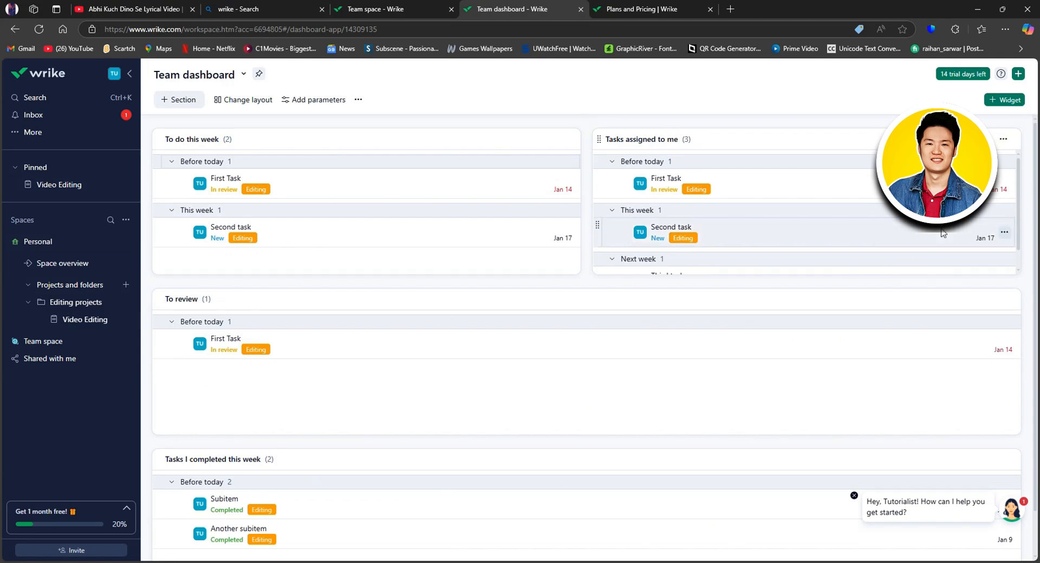
click(46, 304)
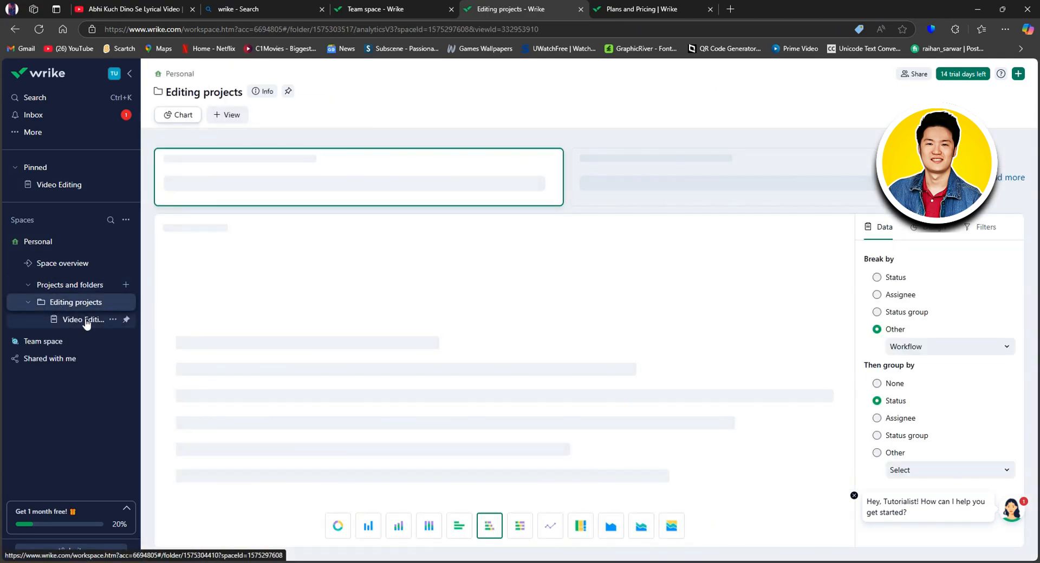
click(76, 325)
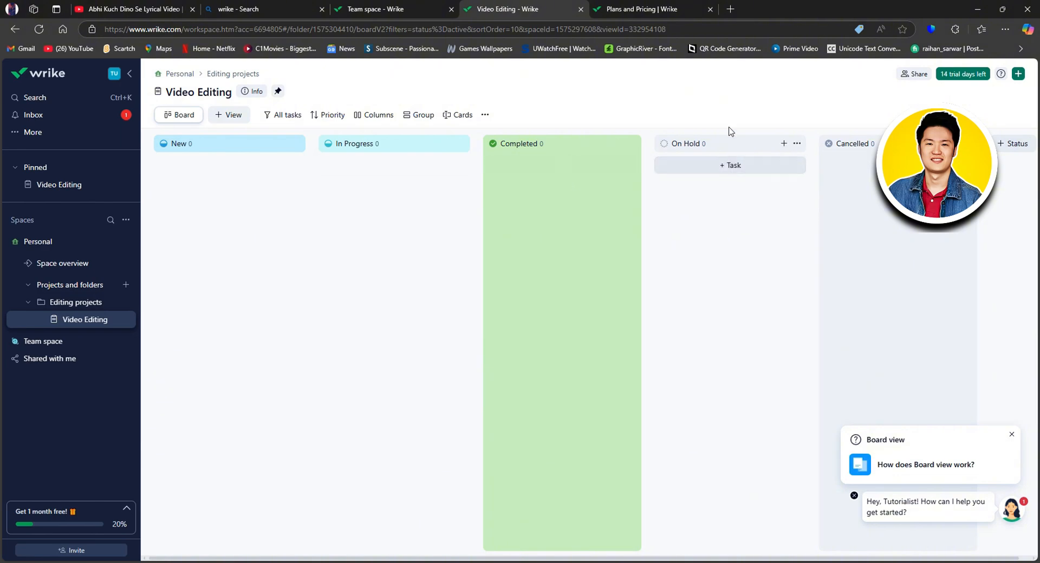
Step: Add a task titled logo design with New status to the Video Editing board
click(1019, 76)
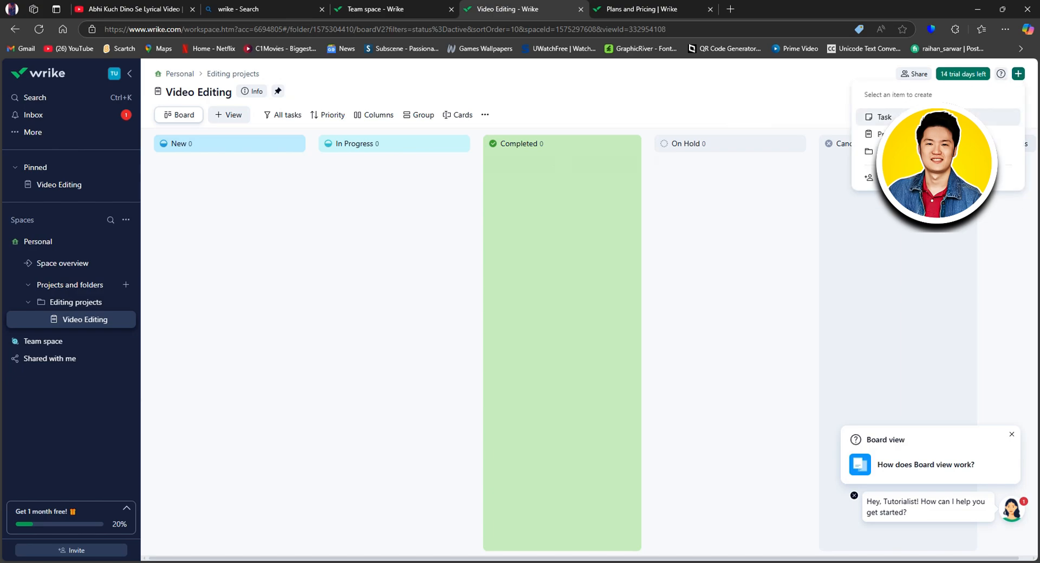
click(612, 81)
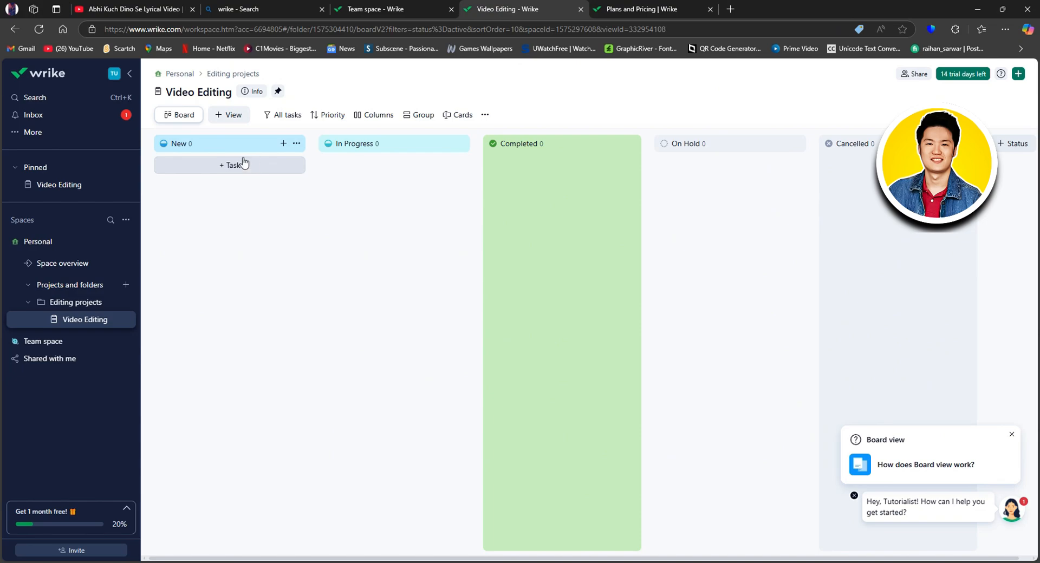
click(245, 165)
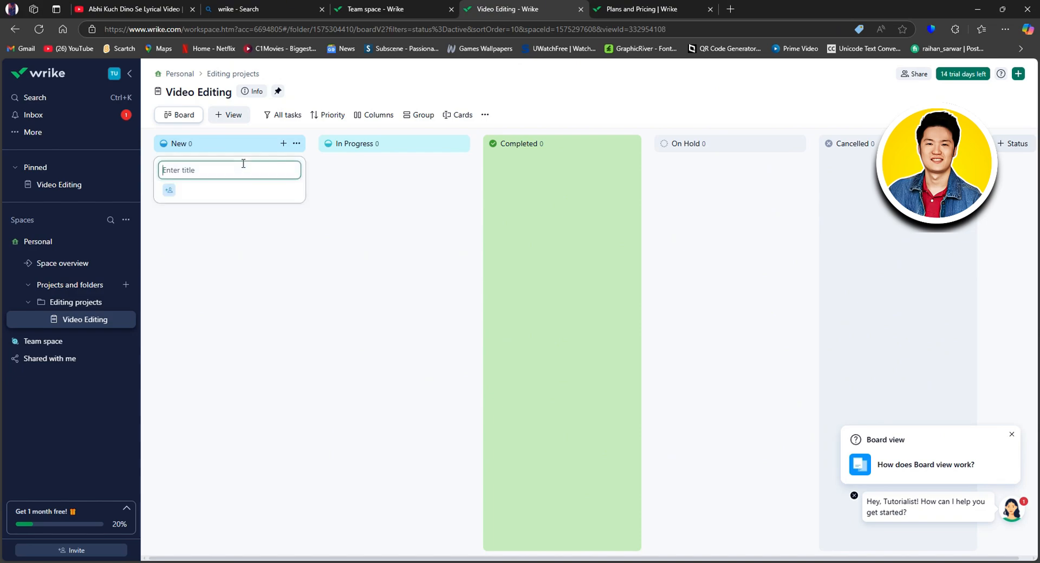
text(logo design)
key(Return)
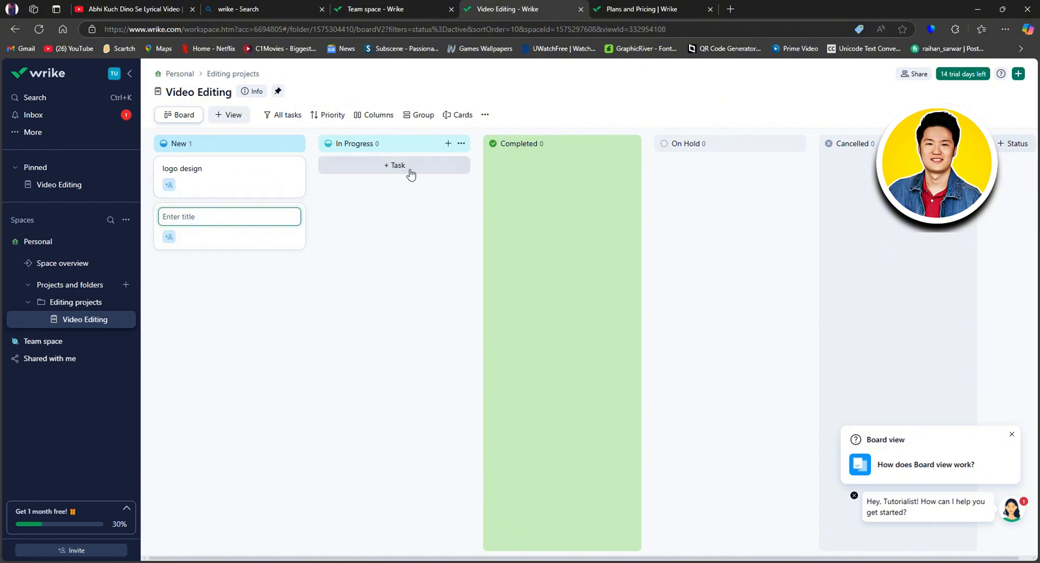
click(404, 165)
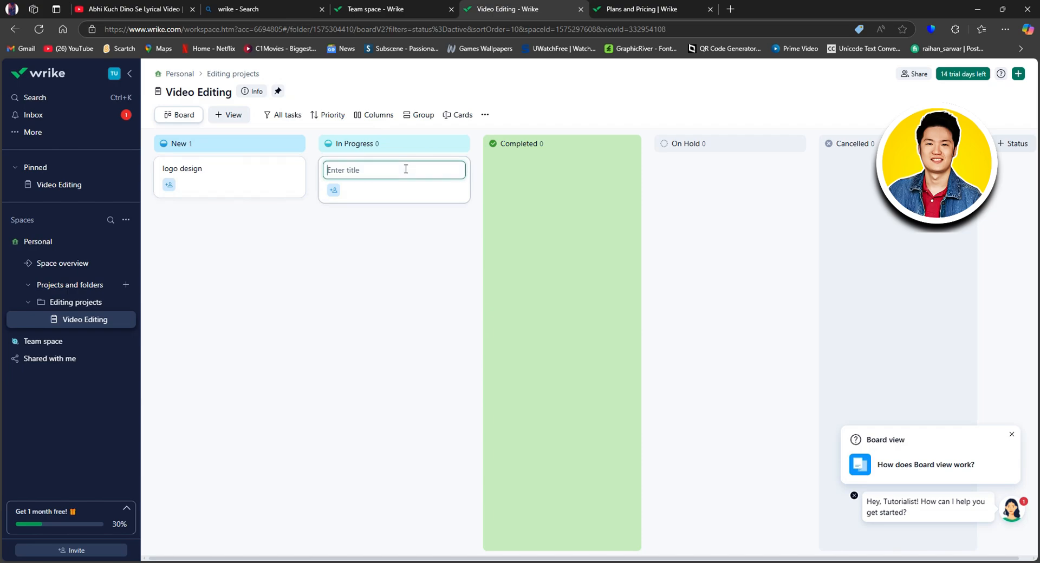
click(391, 224)
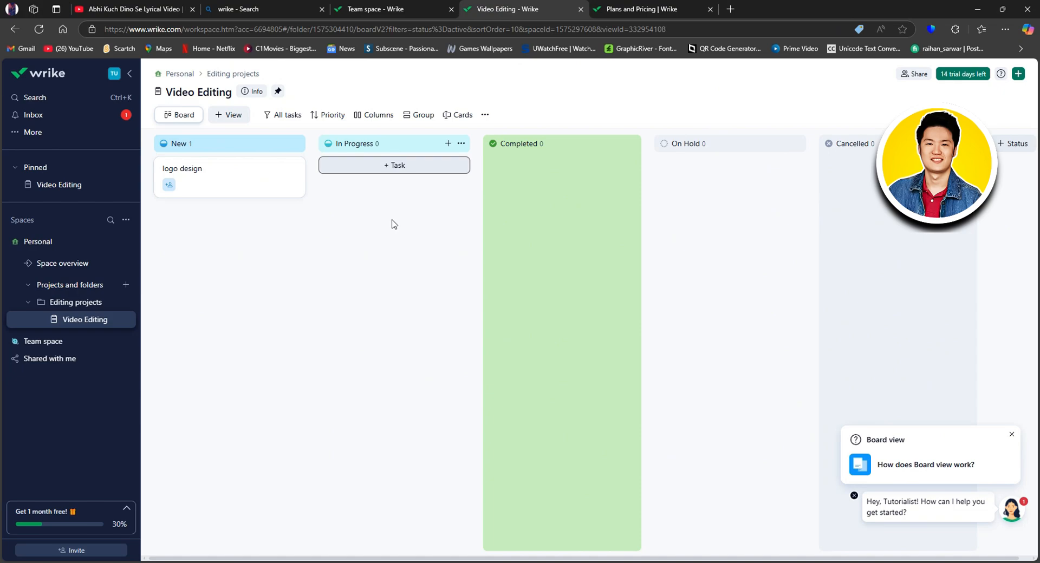
Step: Open the logo design task and schedule it from 01/09/2025 to 02/13/2025, working days only
click(212, 185)
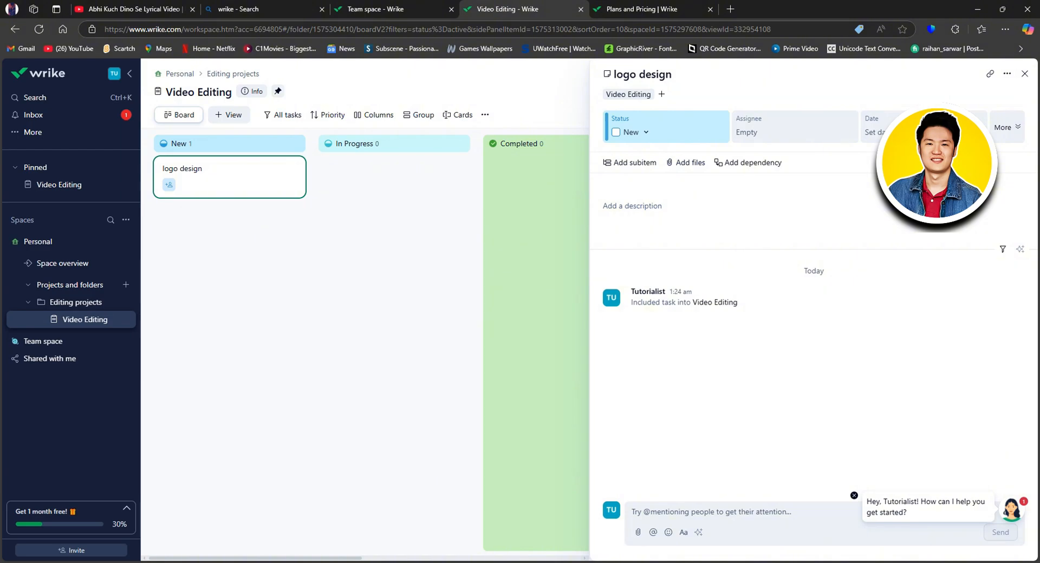
click(905, 130)
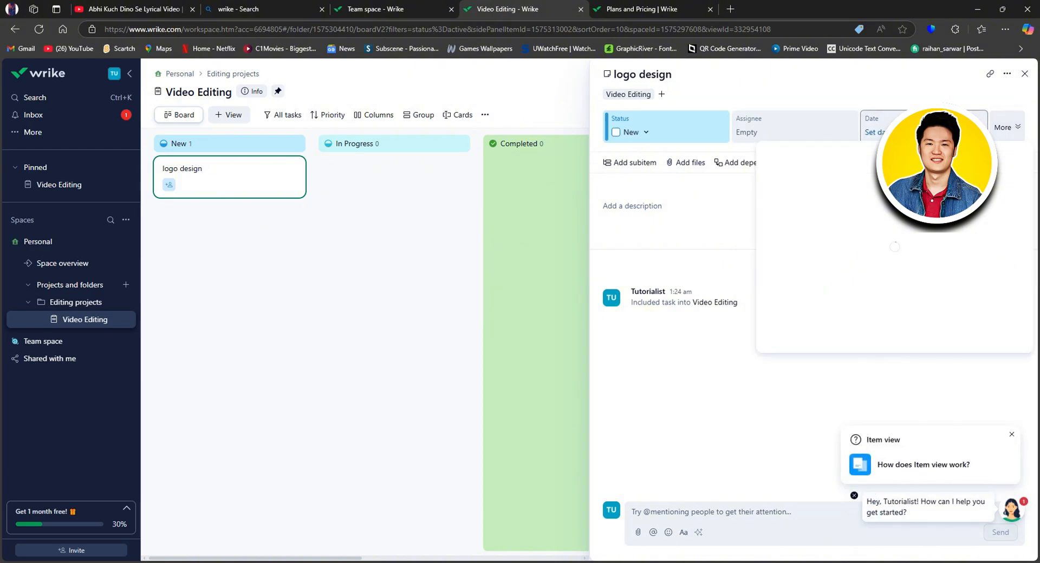
click(848, 256)
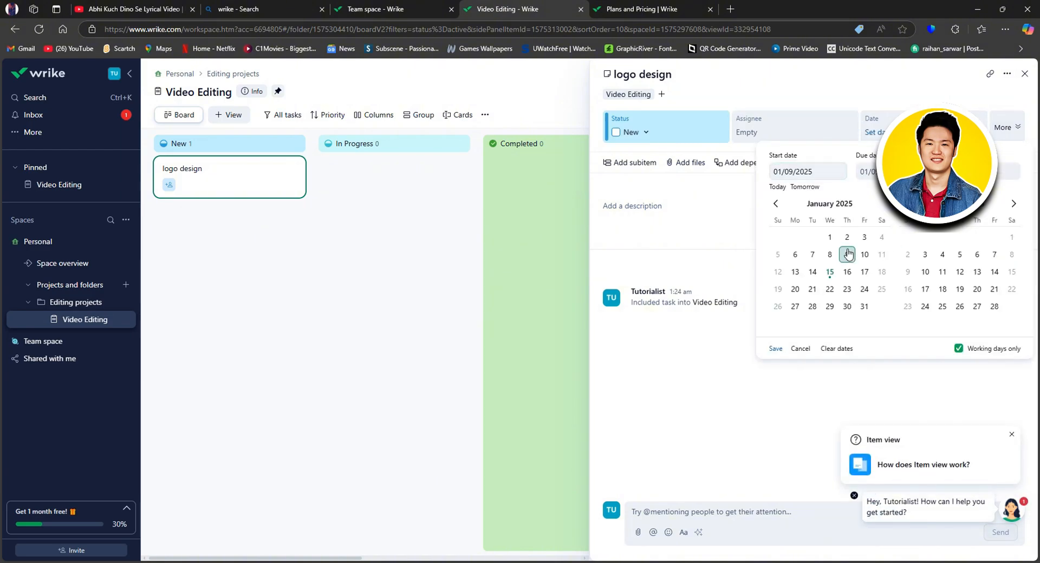
click(975, 272)
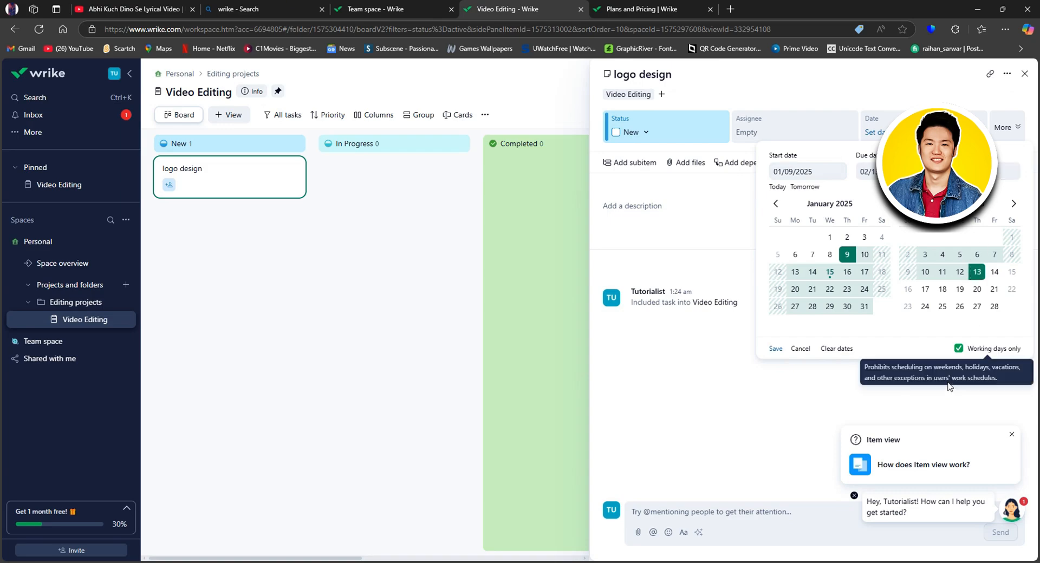
click(776, 348)
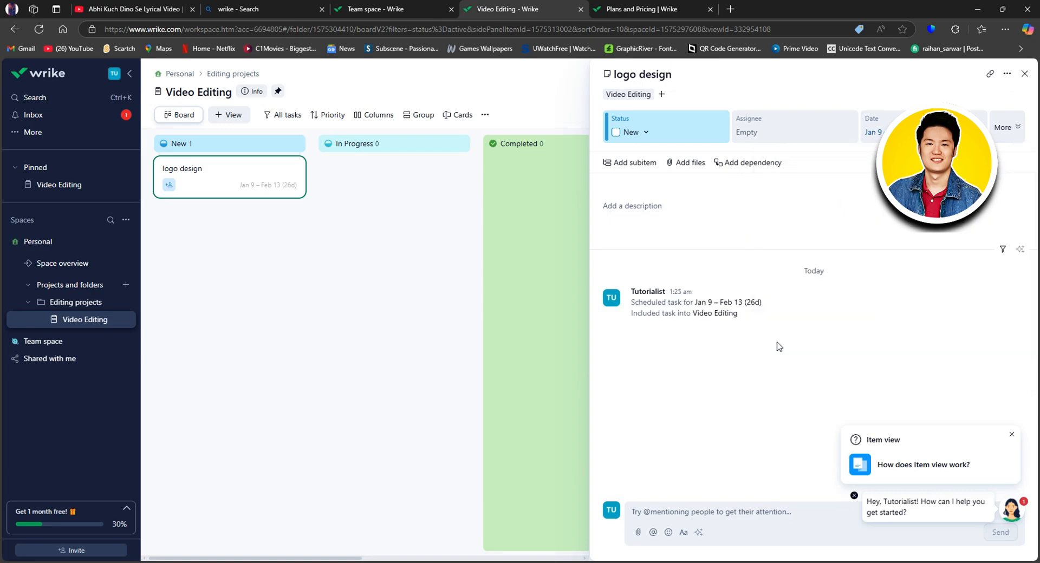
Step: Assign the logo design task to the account's own user
click(800, 132)
click(795, 162)
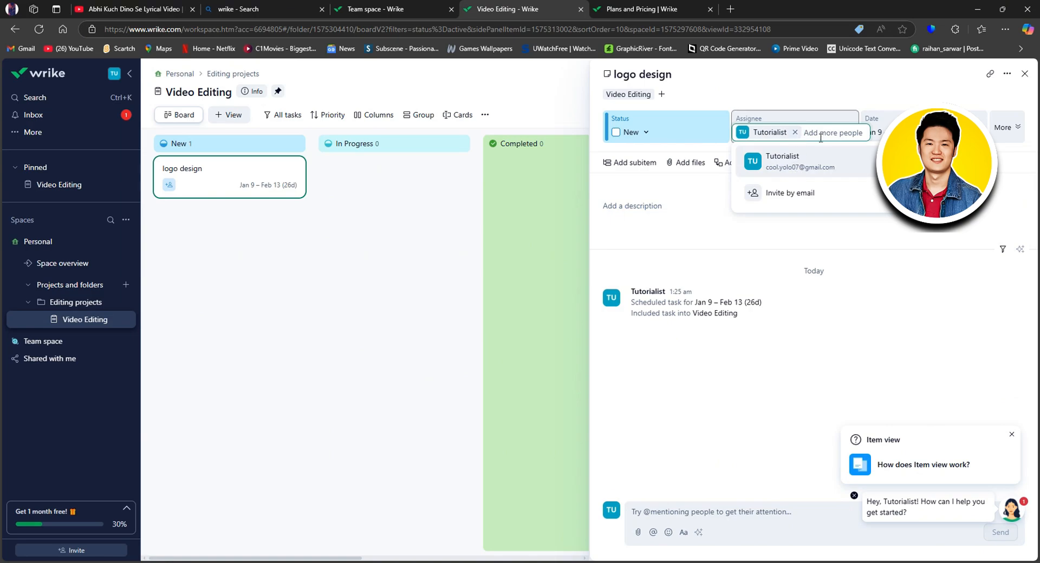
click(823, 111)
click(823, 111)
double_click(823, 96)
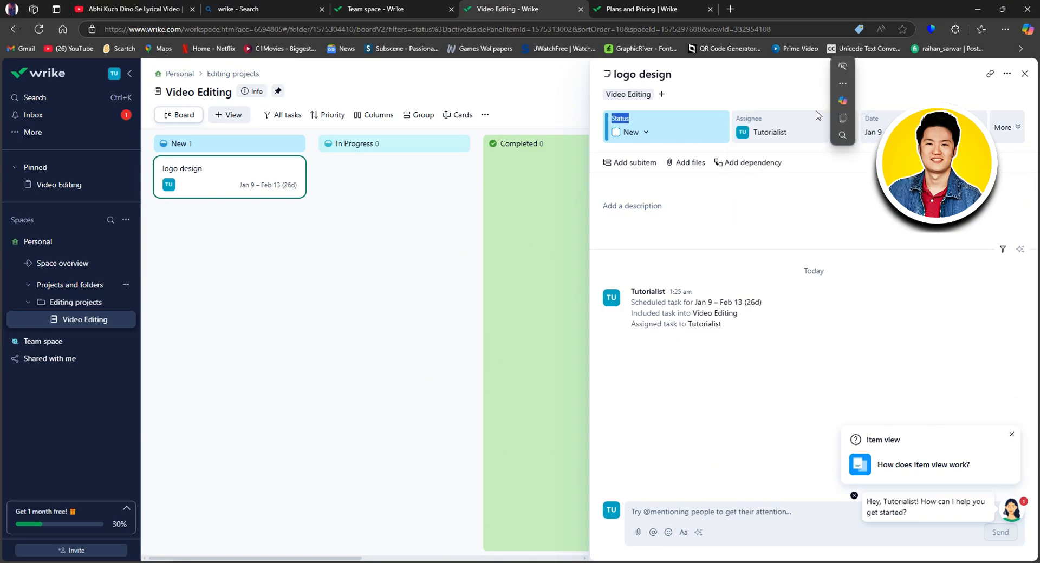
click(767, 97)
Step: Try out status changes on the logo design task by marking it Completed and returning it to New
click(645, 134)
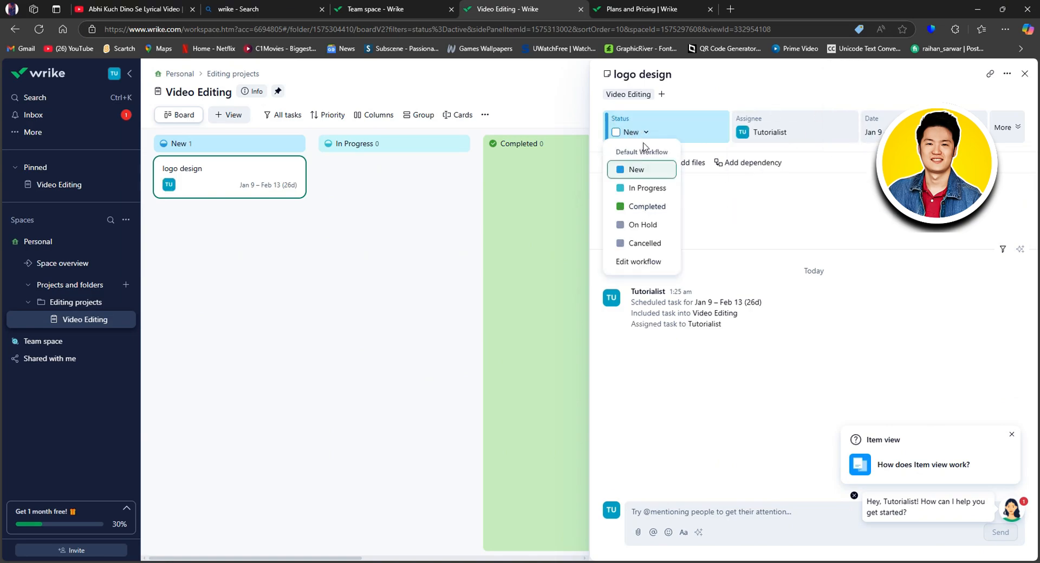
click(648, 189)
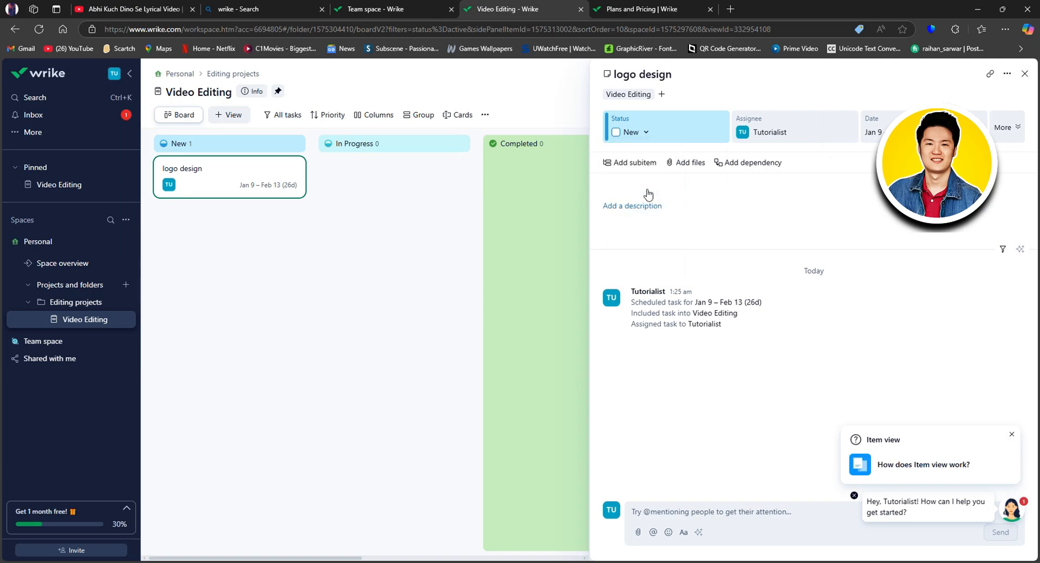
click(617, 133)
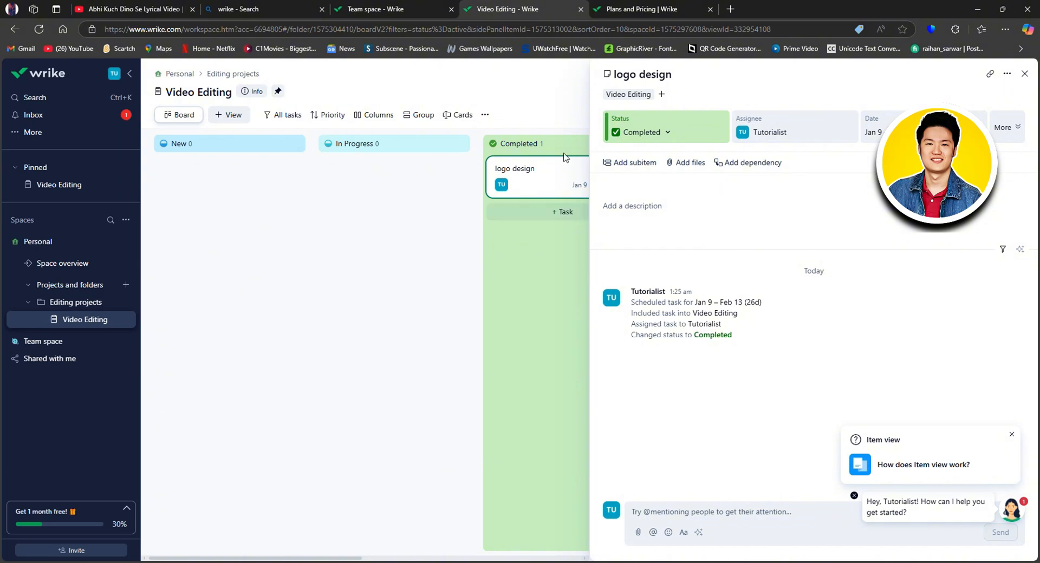
click(616, 133)
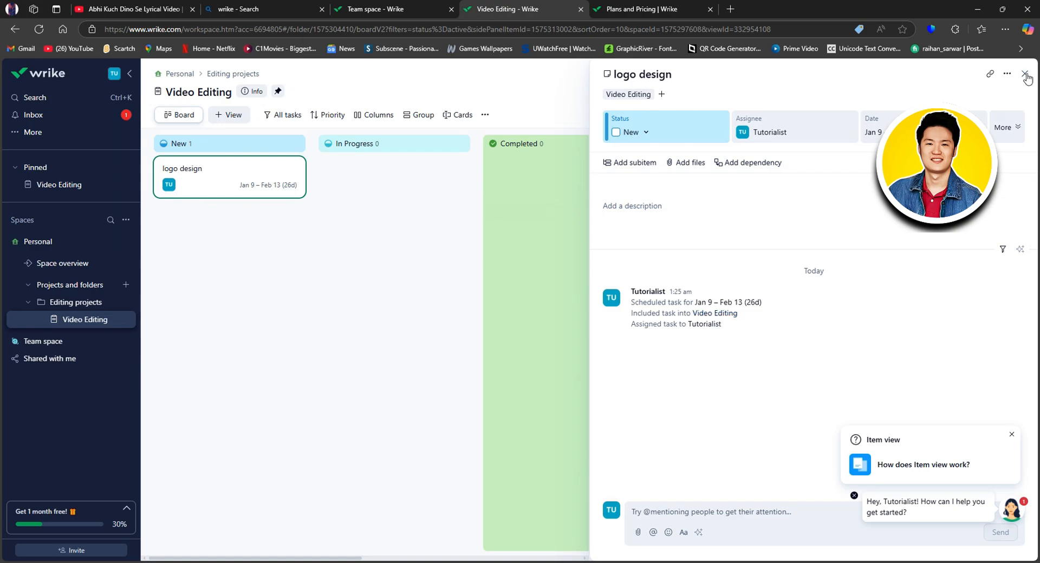
Step: Copy the link to the logo design task and close the task's details
click(990, 76)
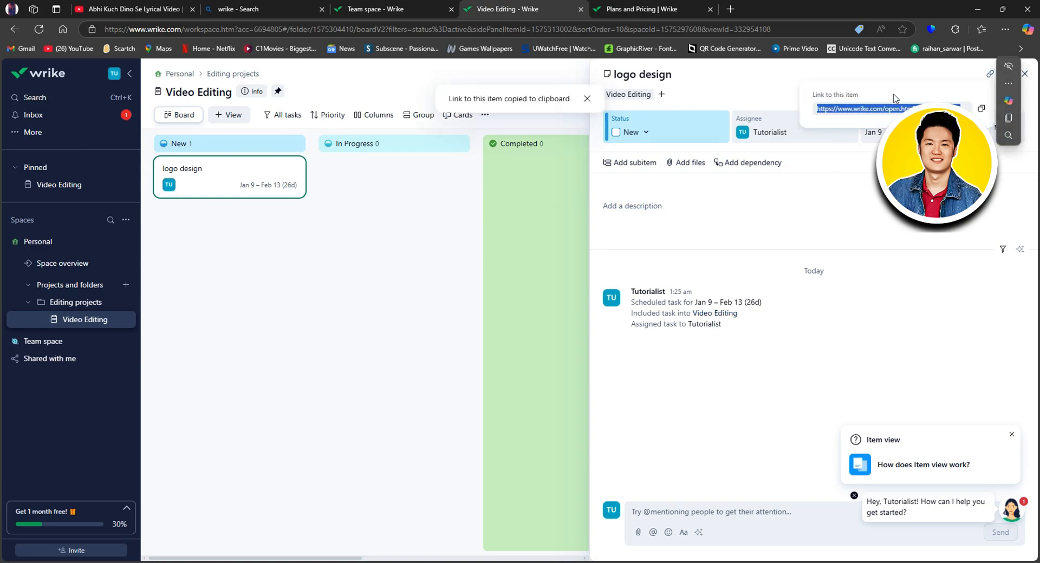
click(1025, 76)
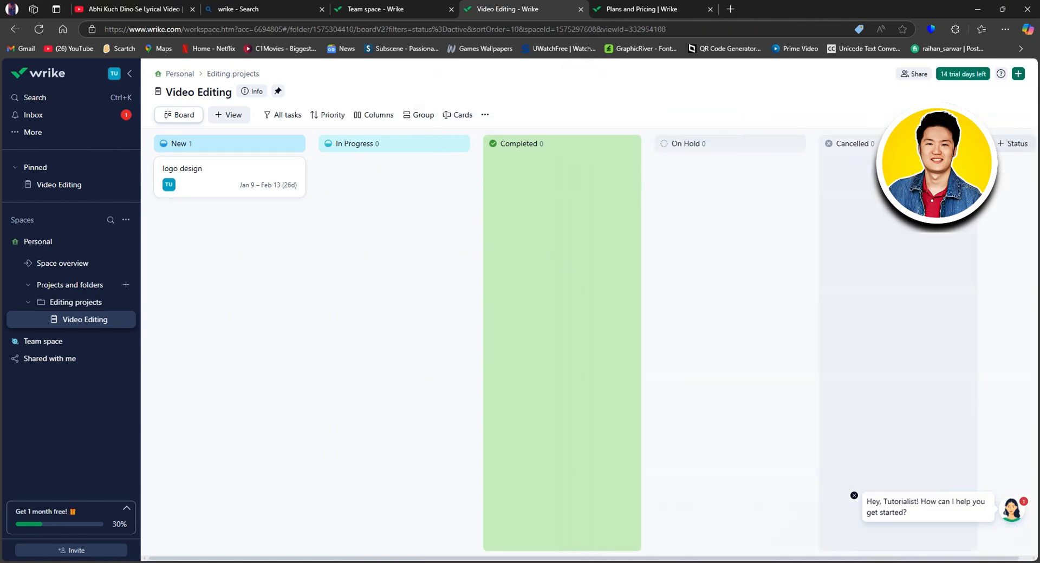